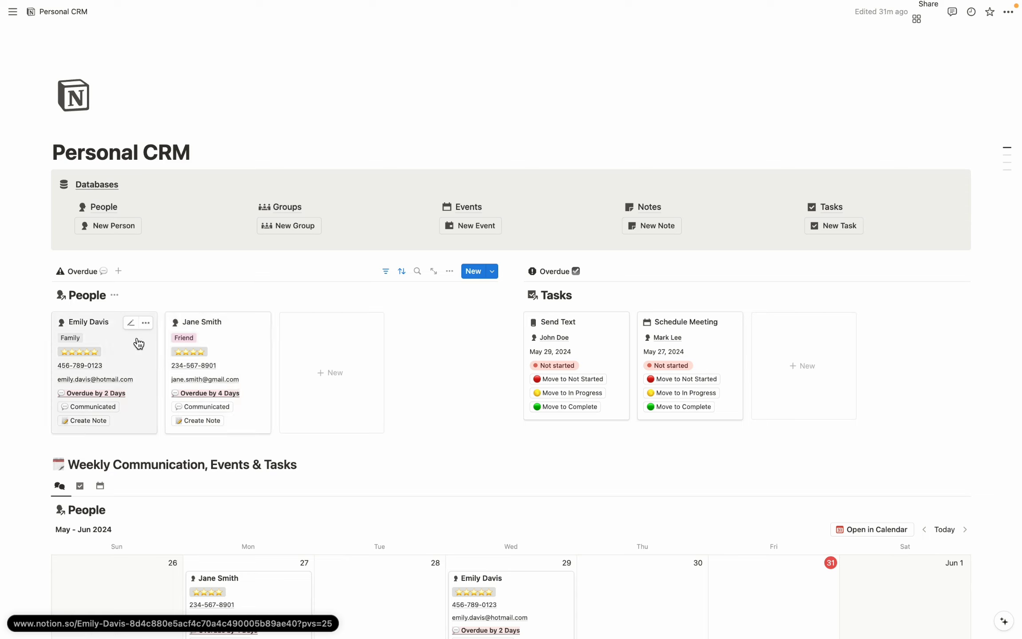
# Log a communication with the Family contact, then change the Friend contact's frequency from 14 to 5 days and log communication.
pyautogui.click(93, 407)
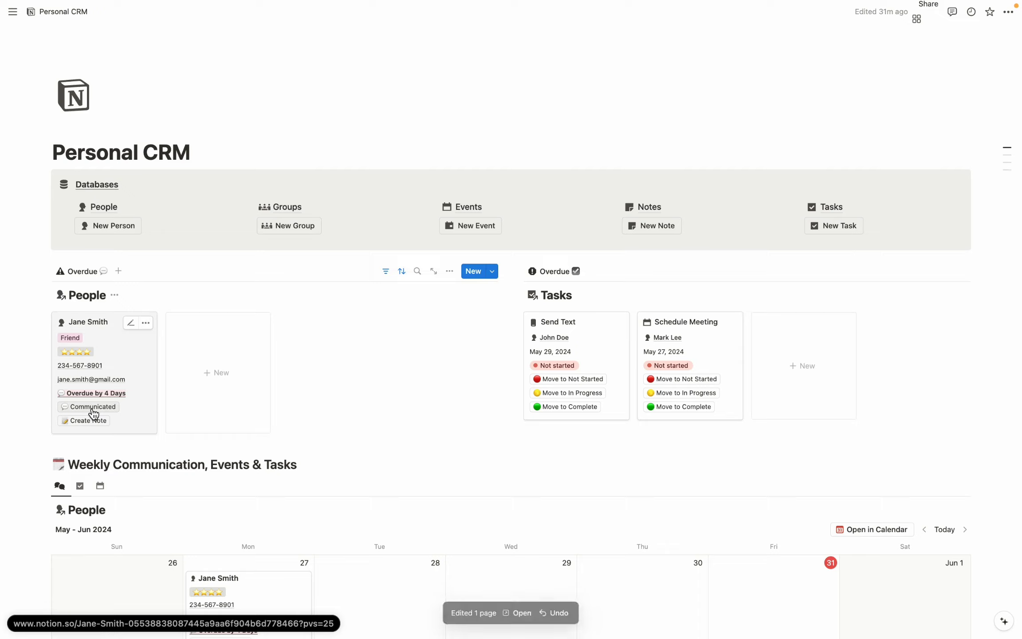
pyautogui.click(138, 363)
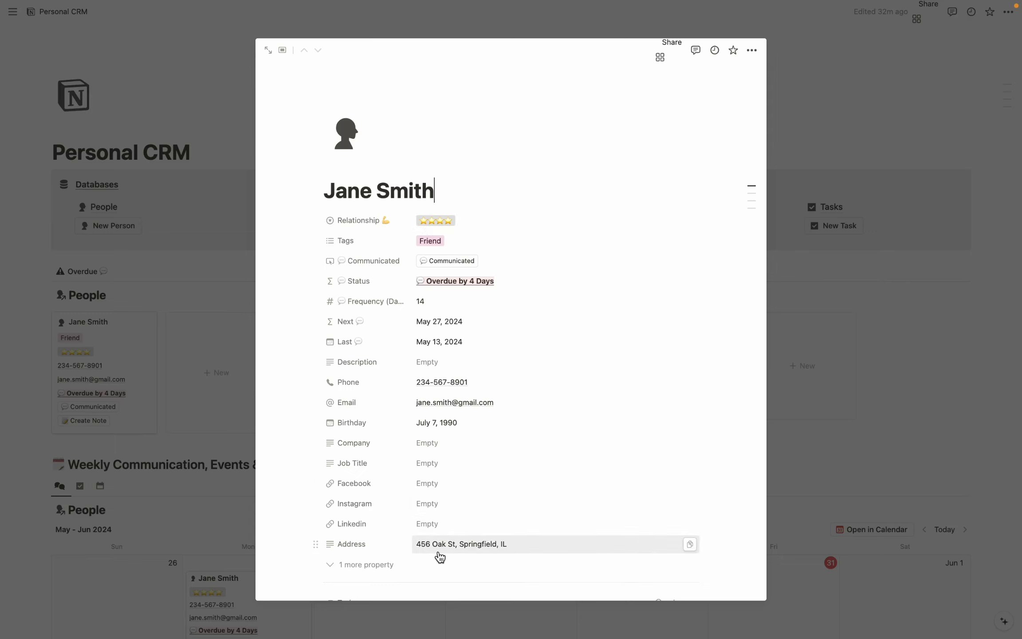
pyautogui.click(461, 305)
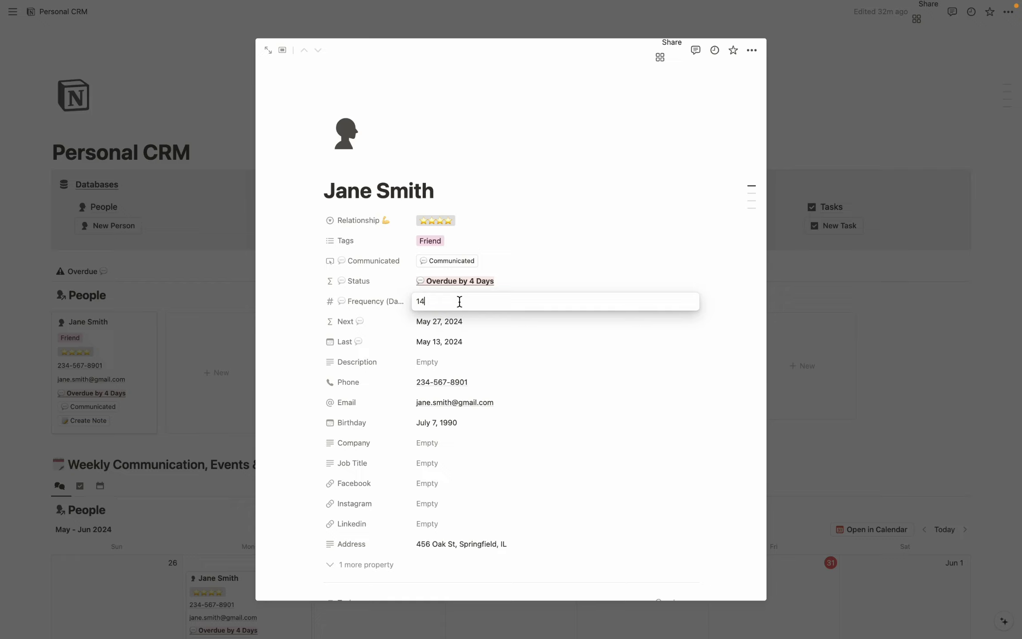
pyautogui.press('BackSpace')
pyautogui.press('BackSpace')
pyautogui.write('5')
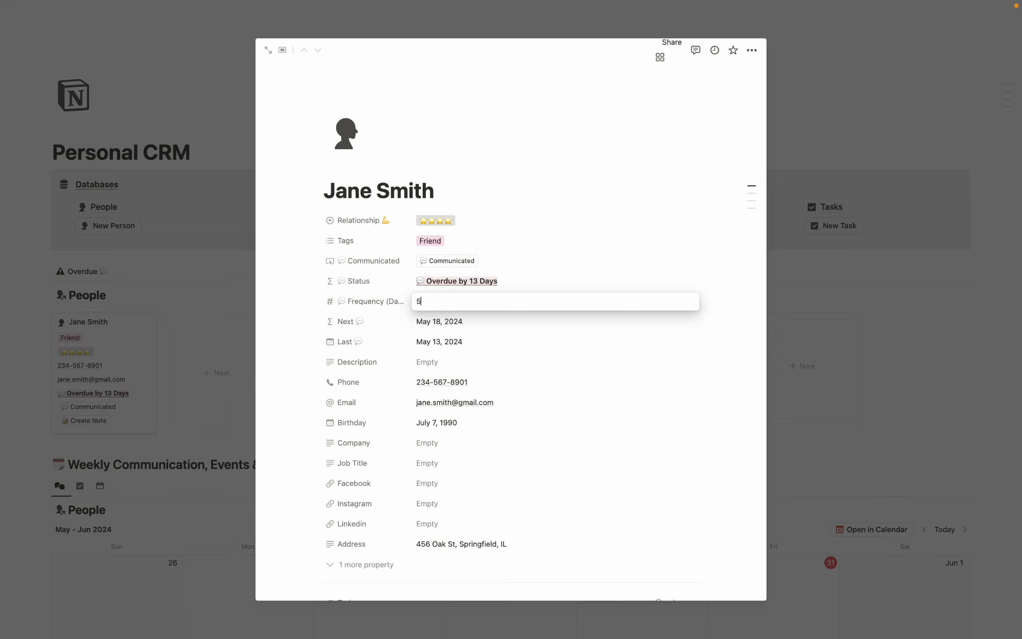
pyautogui.press('Return')
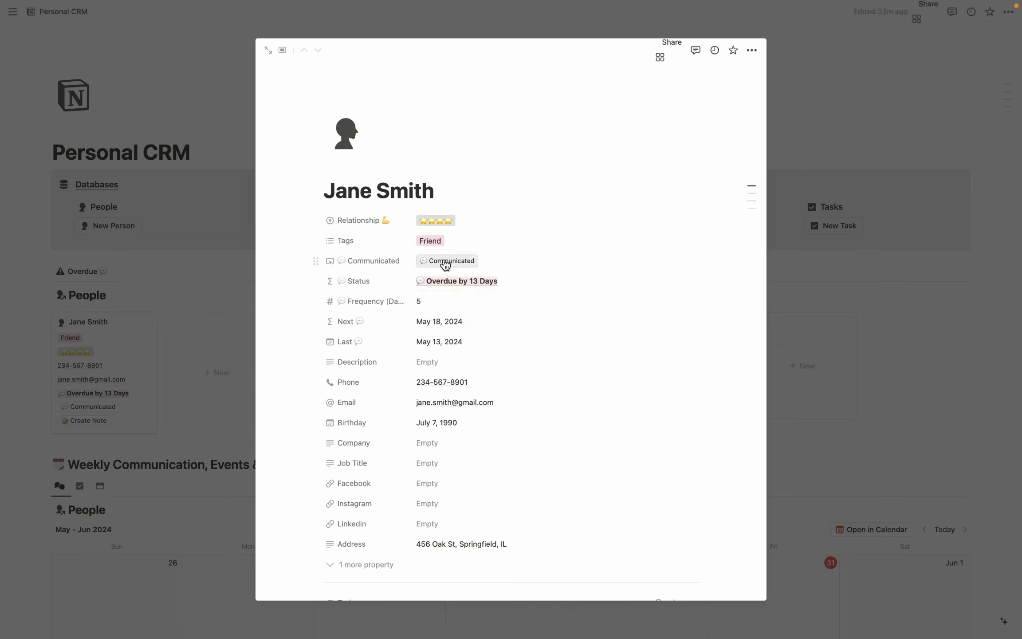
pyautogui.click(444, 265)
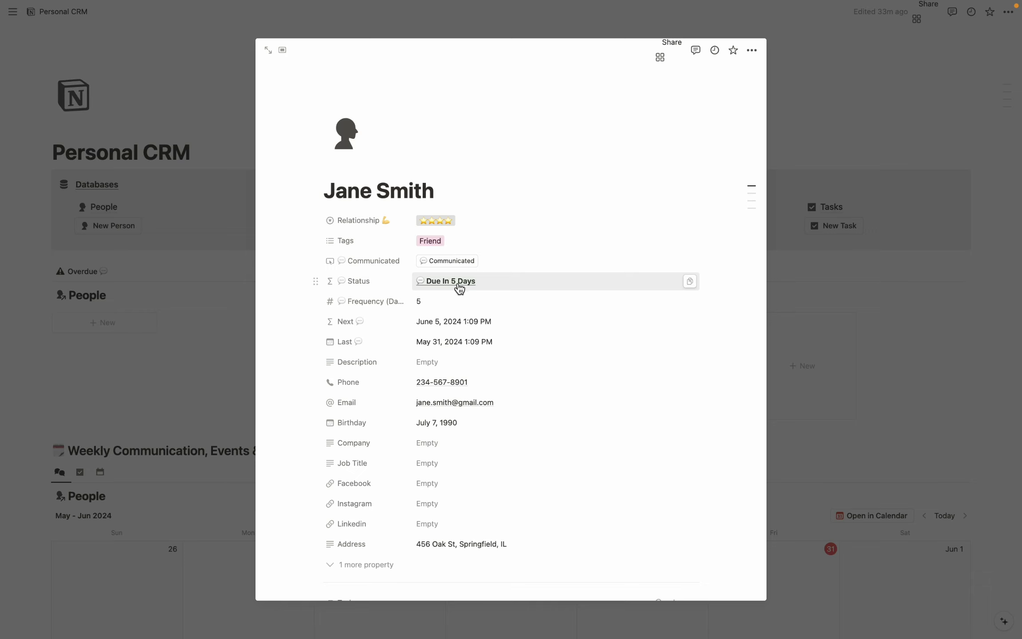
# Review the Friend contact's linked tasks, notes and events, then close her page.
pyautogui.scroll(-3, 459, 288)
pyautogui.scroll(-8, 459, 288)
pyautogui.scroll(-10, 457, 282)
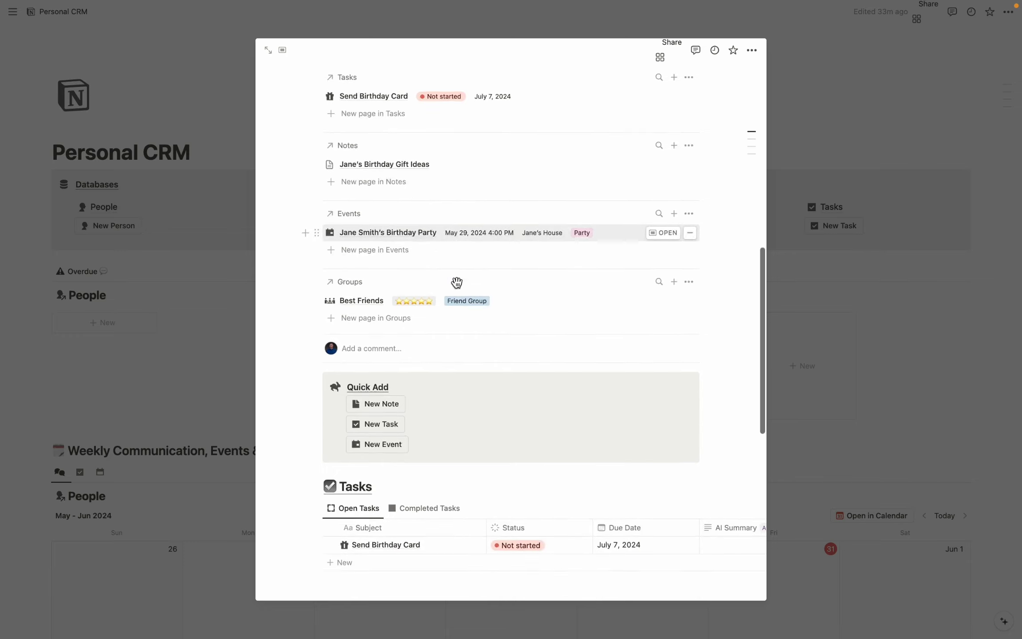
pyautogui.scroll(-1, 457, 282)
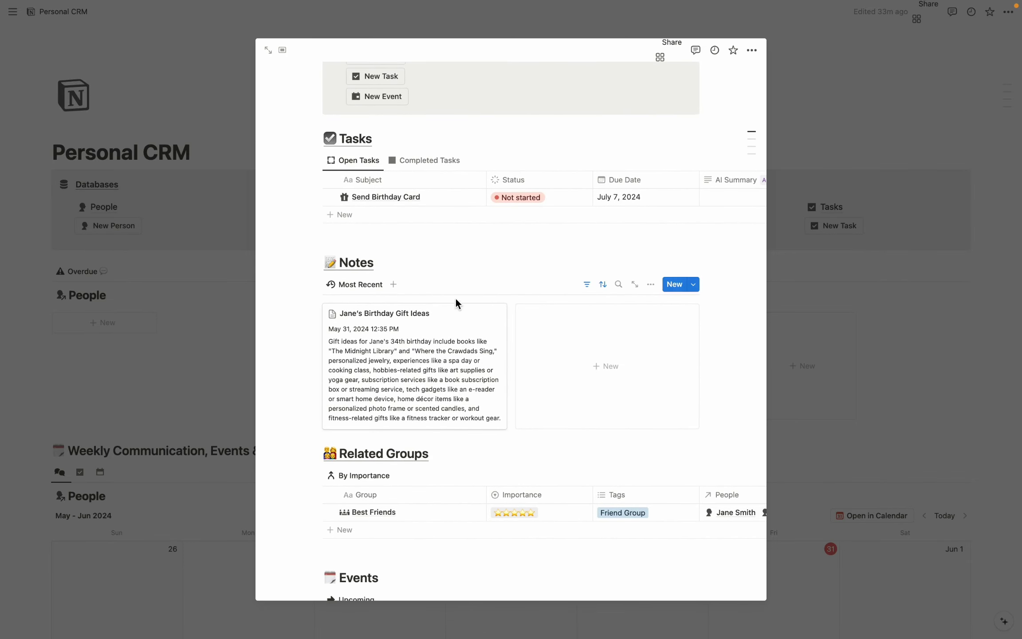
pyautogui.scroll(-2, 457, 289)
pyautogui.scroll(-2, 456, 299)
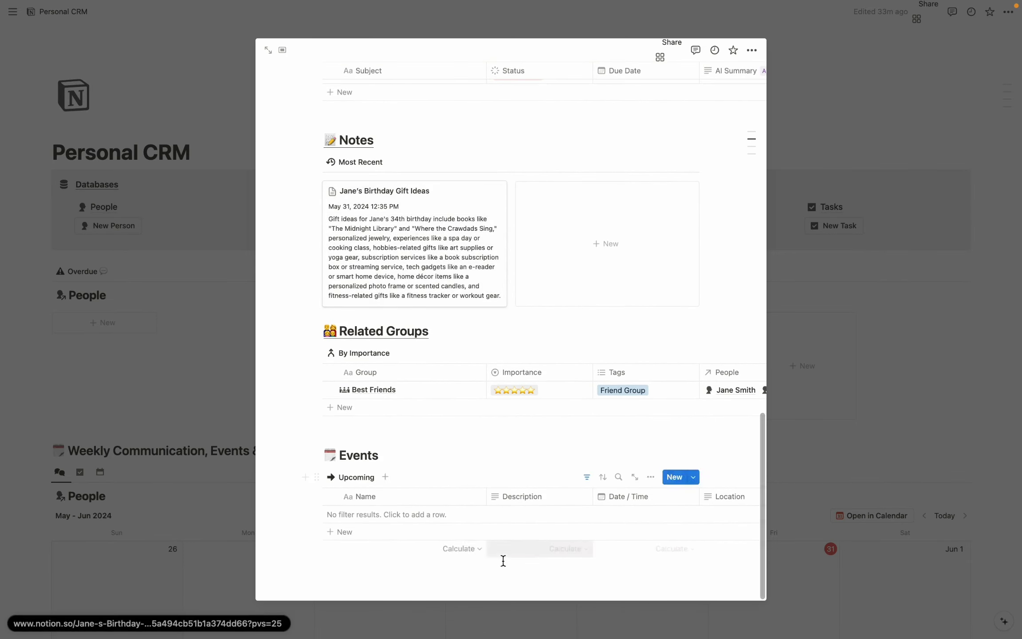
pyautogui.press('Escape')
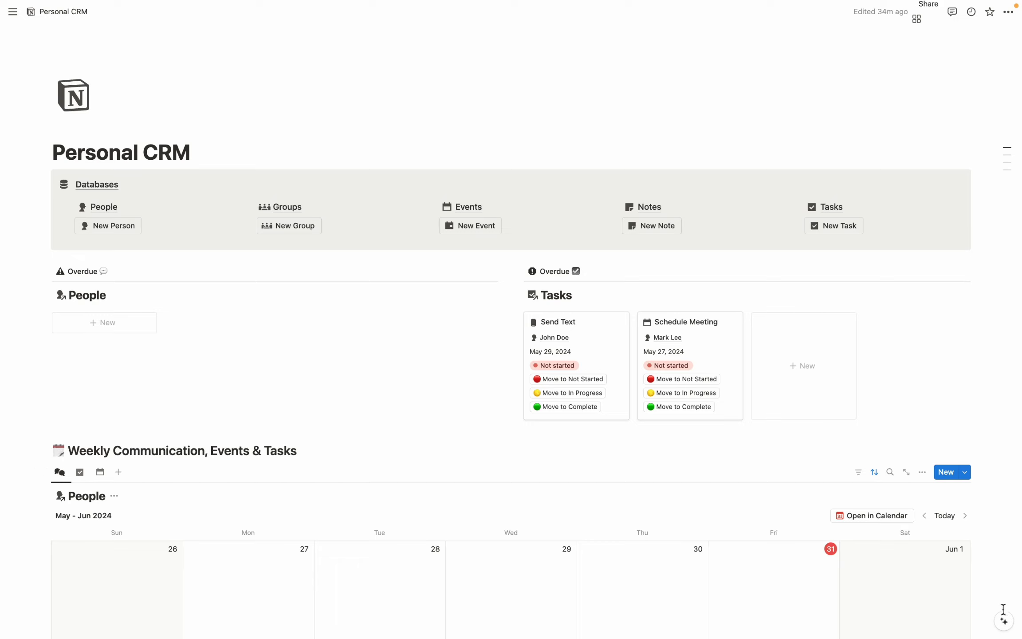
# Open Notion AI Q&A and begin asking 'What is Ja…' about a contact.
pyautogui.click(1004, 622)
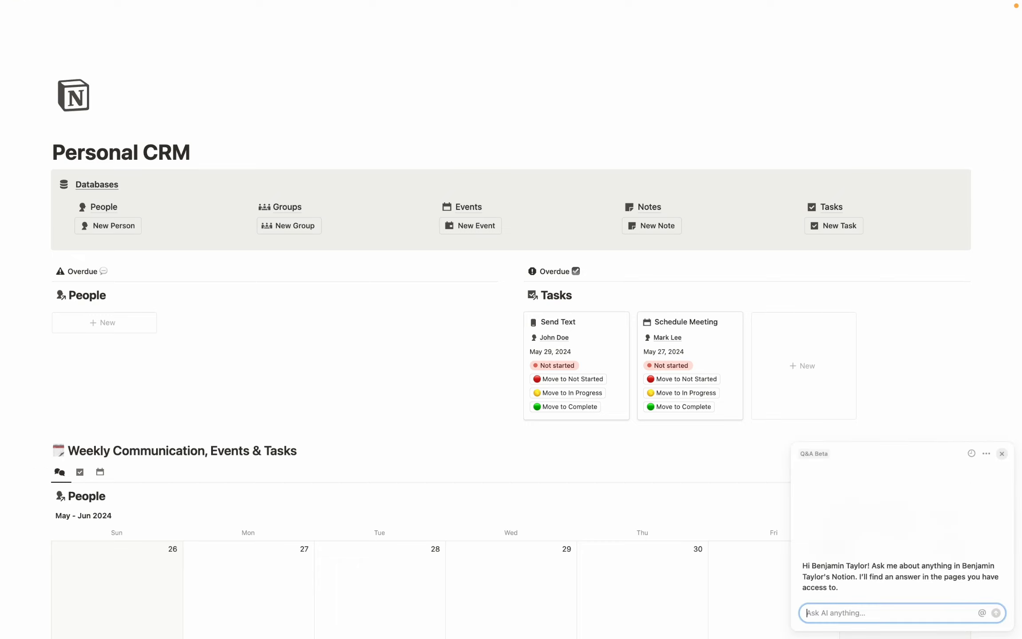
pyautogui.write('What is Ja')
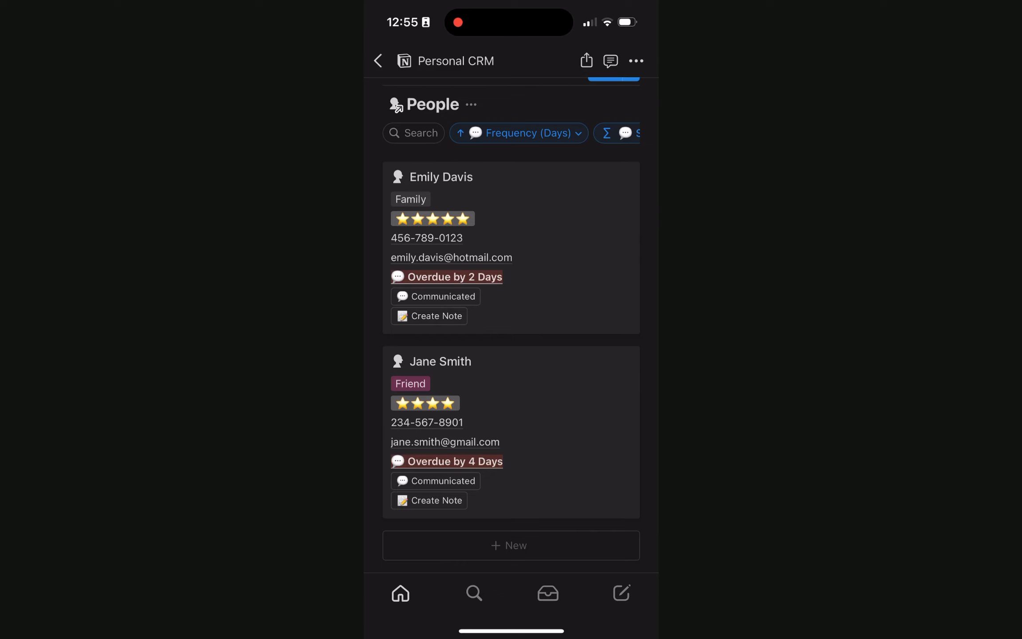
# Cancel a call prompt to the Family contact and start an e-mail to her instead.
pyautogui.click(426, 237)
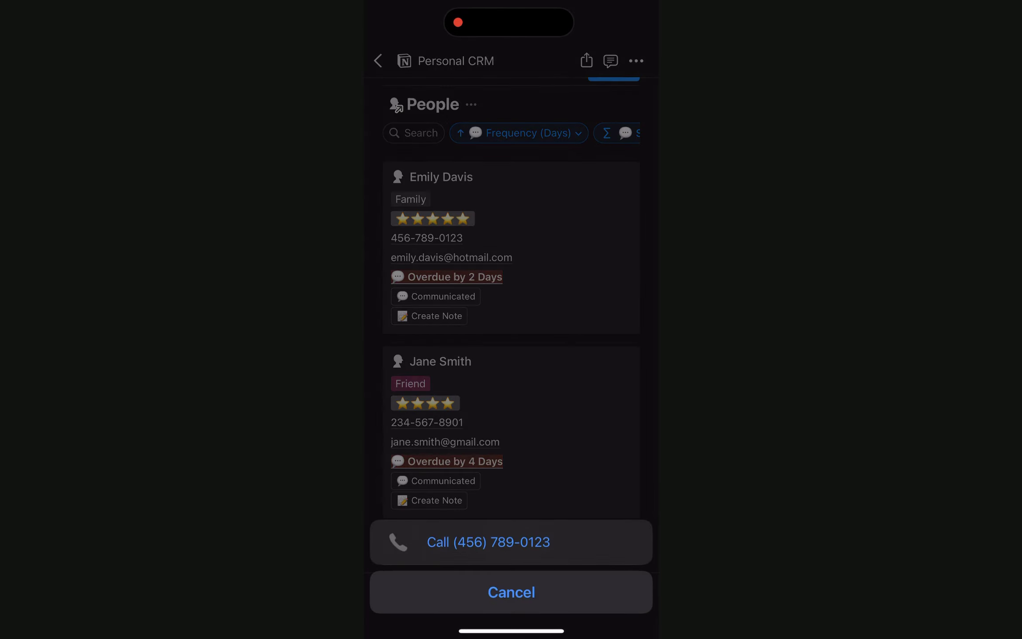
pyautogui.click(511, 592)
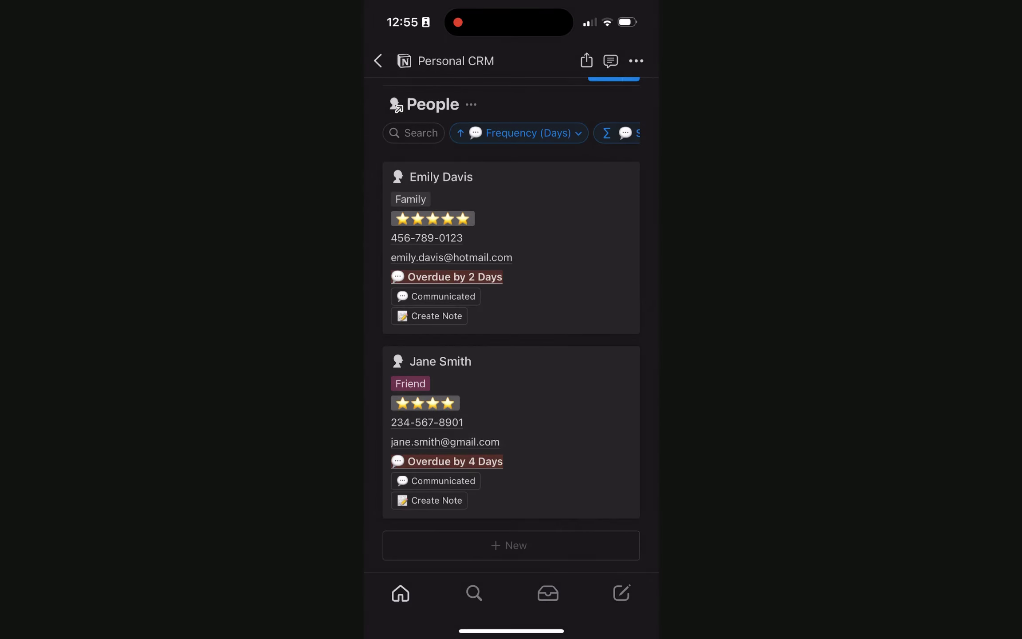
pyautogui.click(451, 257)
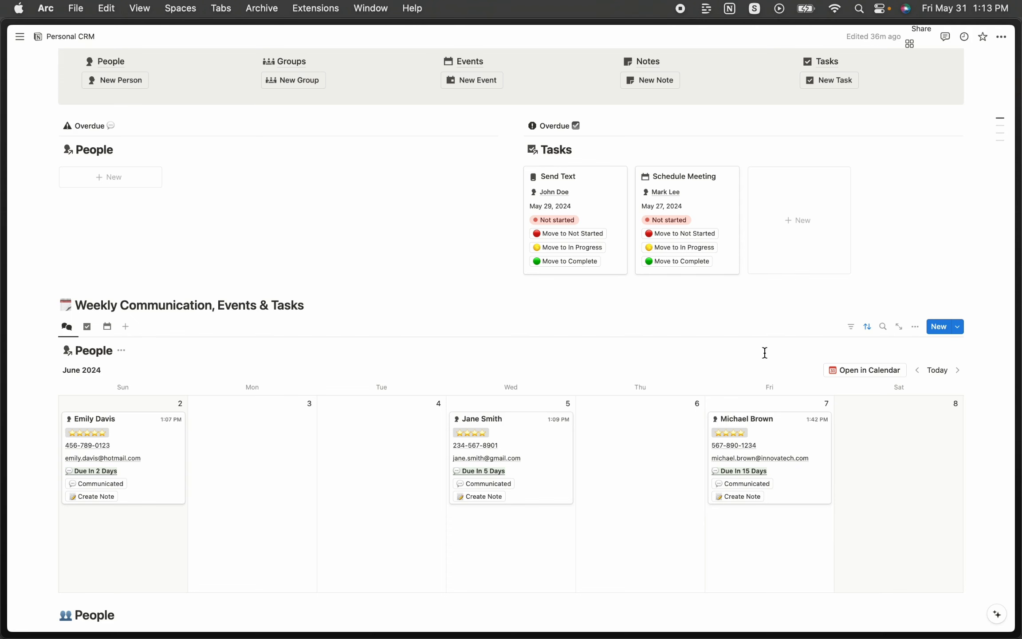
# Open the dashboard in Notion Calendar, inspect the Schedule Meeting task, and return to the CRM page.
pyautogui.click(873, 372)
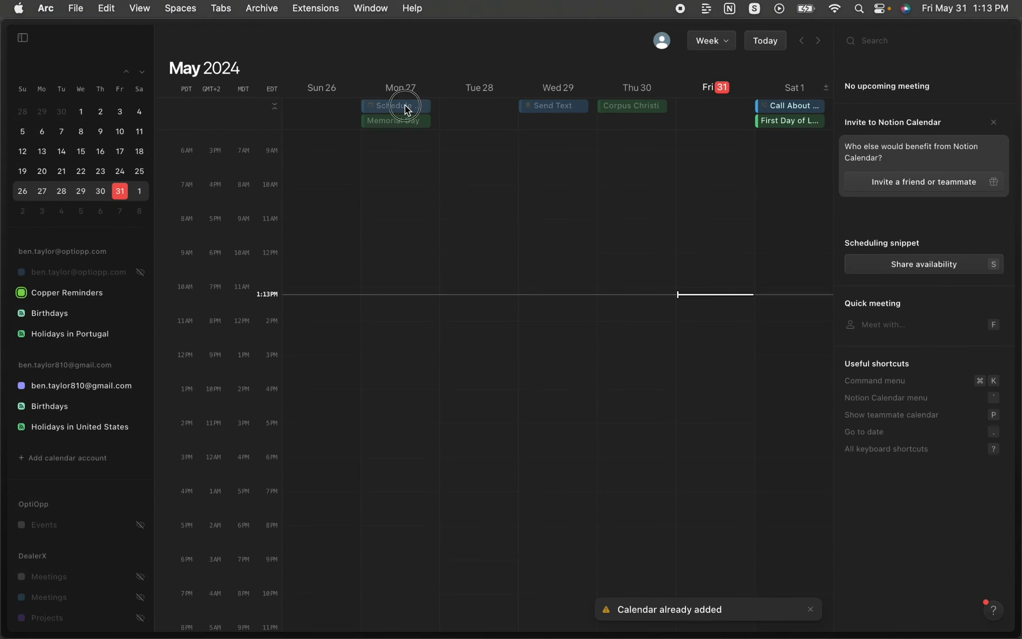
pyautogui.click(407, 109)
pyautogui.press('super+w')
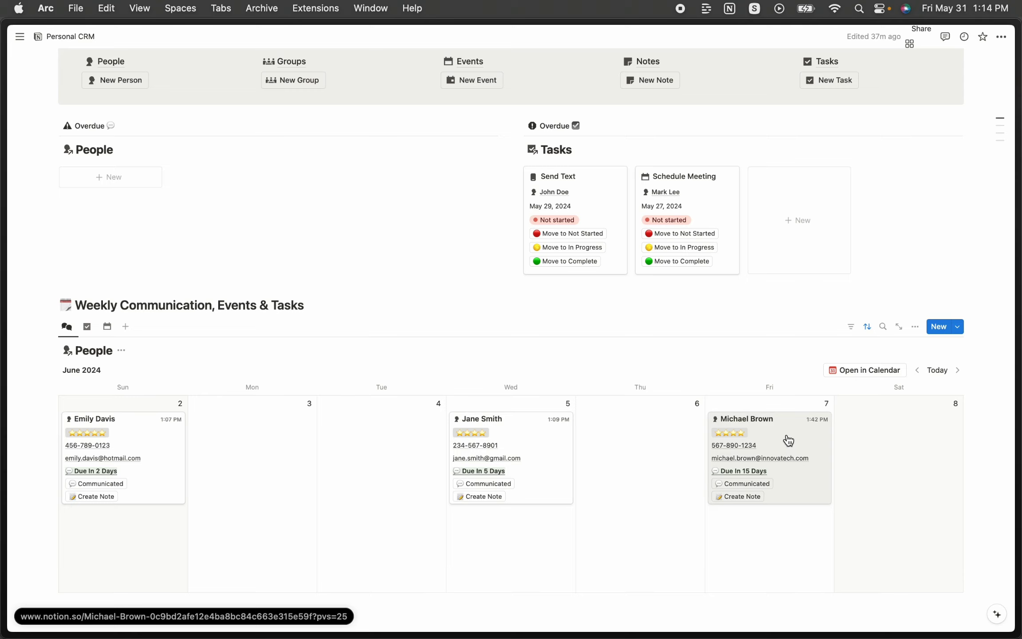
# Switch the Weekly Communication, Events & Tasks calendar to the Tasks view.
pyautogui.click(87, 326)
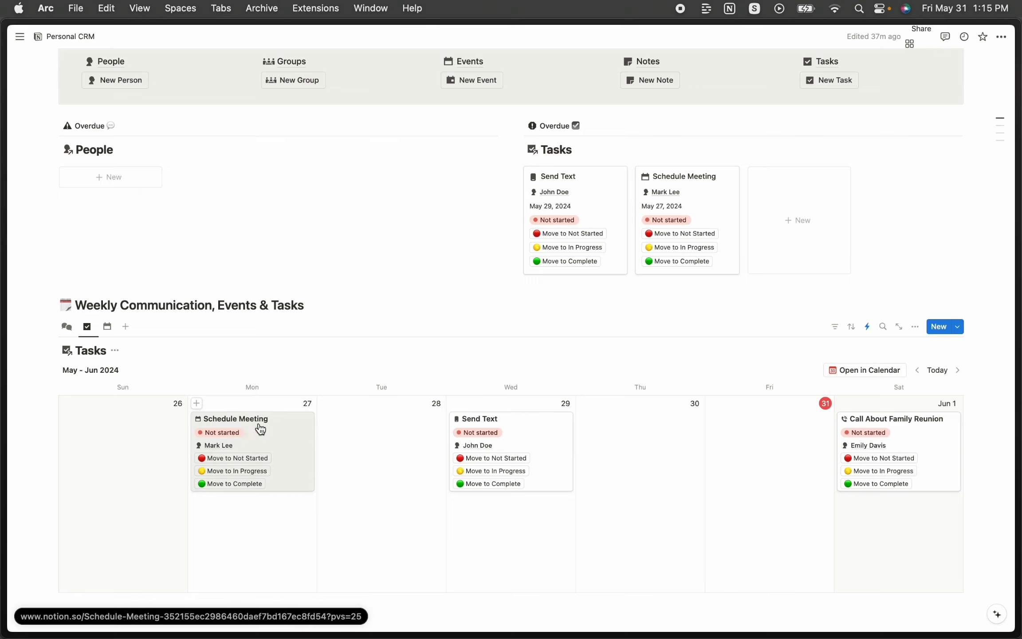
# Move Schedule Meeting through In Progress to Complete, then show the Events calendar.
pyautogui.click(238, 472)
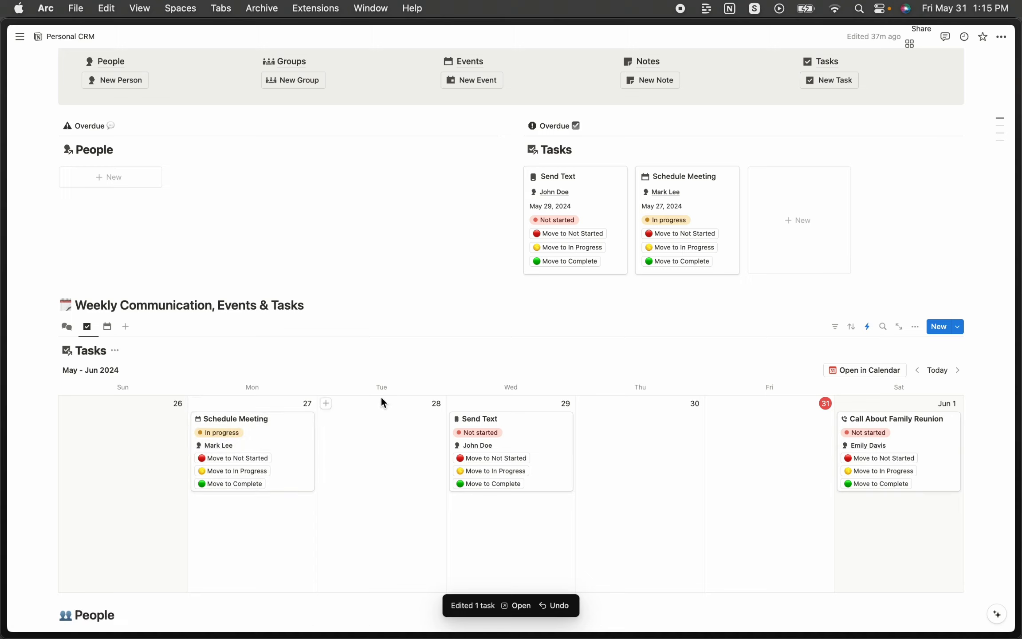
pyautogui.click(239, 484)
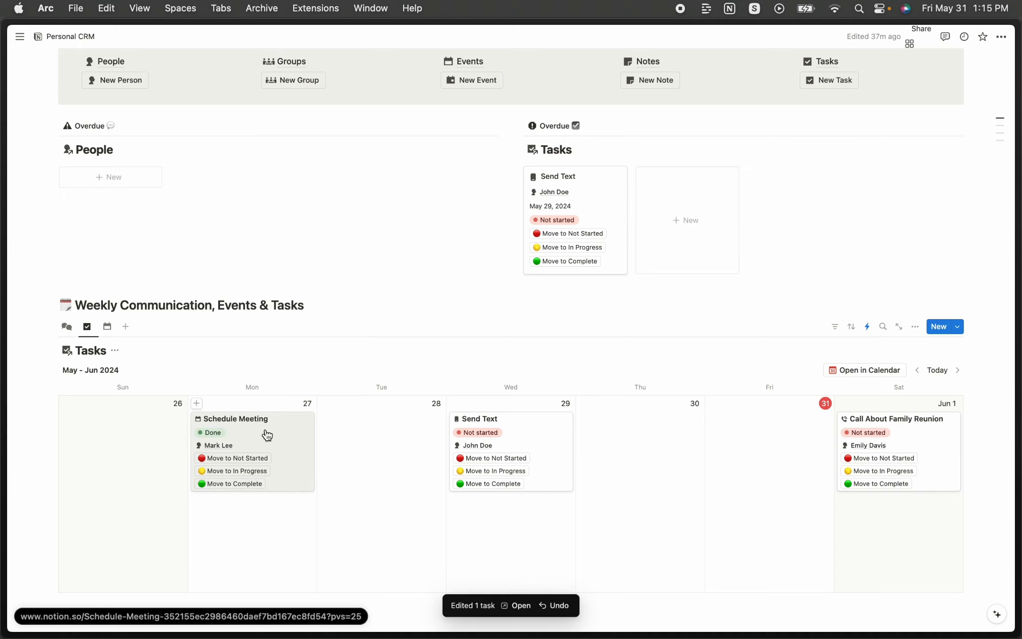
pyautogui.click(107, 327)
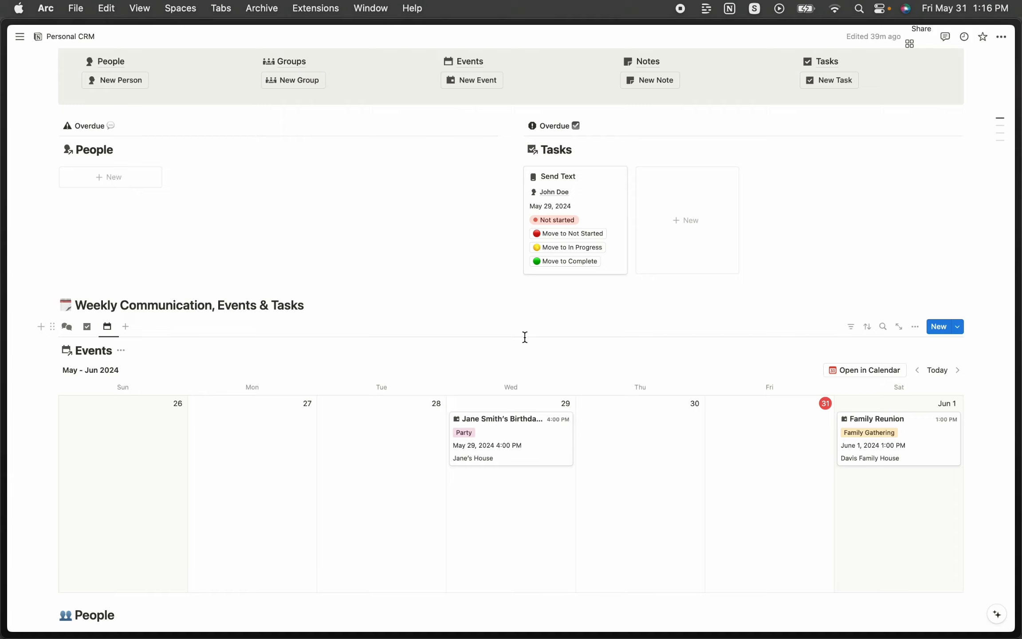
pyautogui.scroll(3, 525, 338)
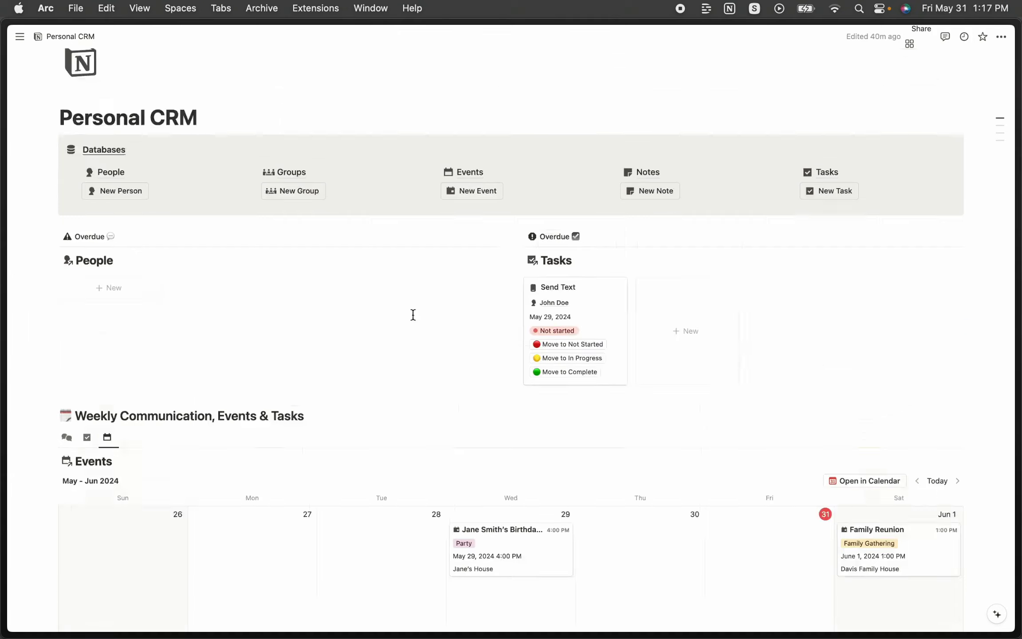
# Create a new person page and replace the 'New Person' title with the contact's full name.
pyautogui.click(117, 196)
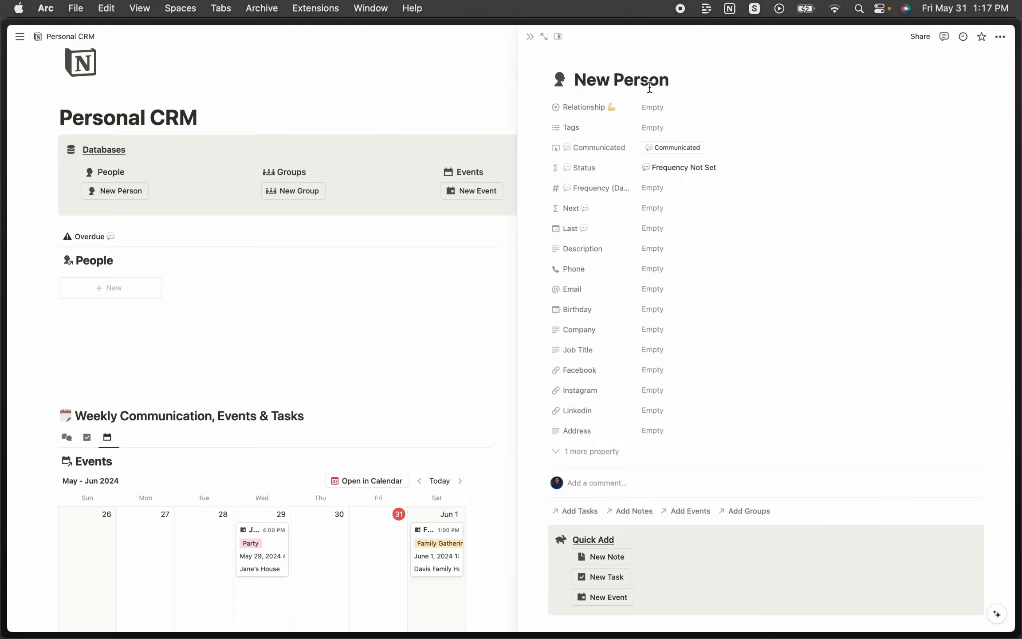
pyautogui.moveTo(675, 80); pyautogui.dragTo(575, 80)
pyautogui.press('BackSpace')
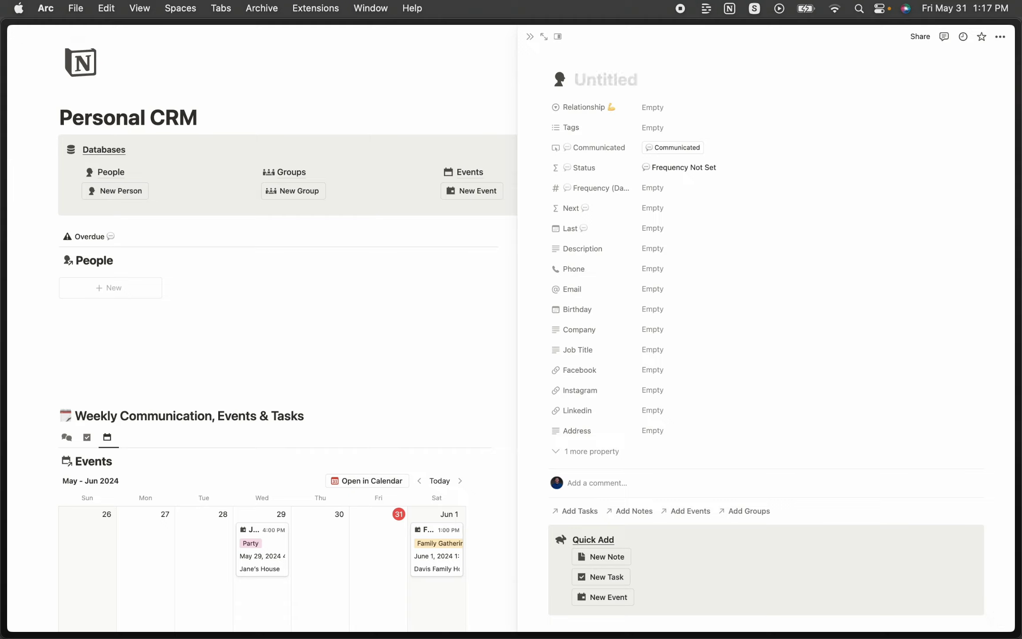
# Rate the relationship five stars and tag the contact as both Family and Friend.
pyautogui.click(664, 110)
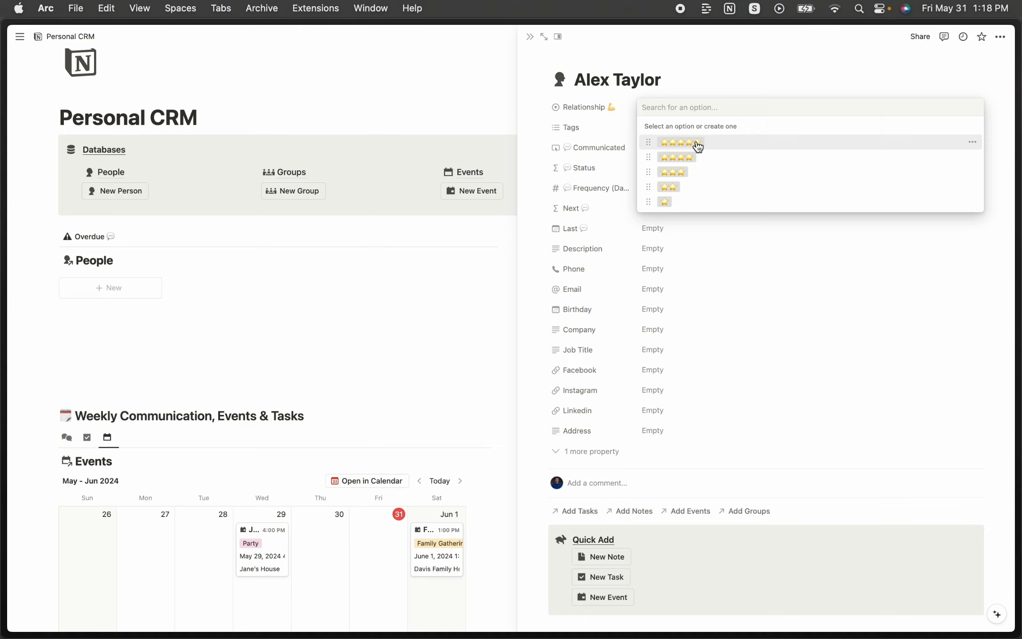
pyautogui.click(698, 147)
pyautogui.click(659, 130)
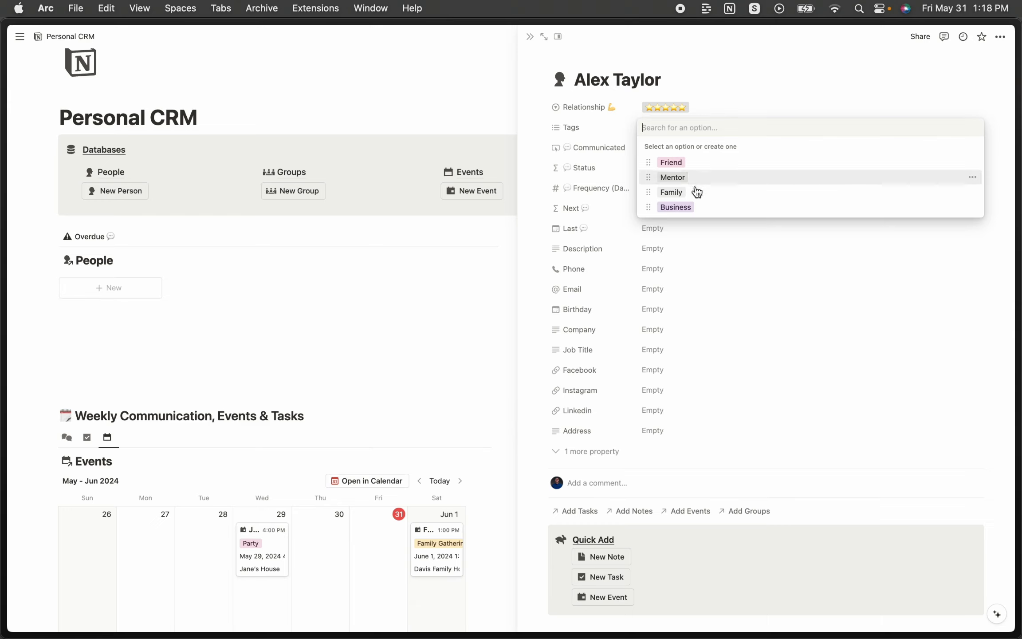
pyautogui.click(674, 193)
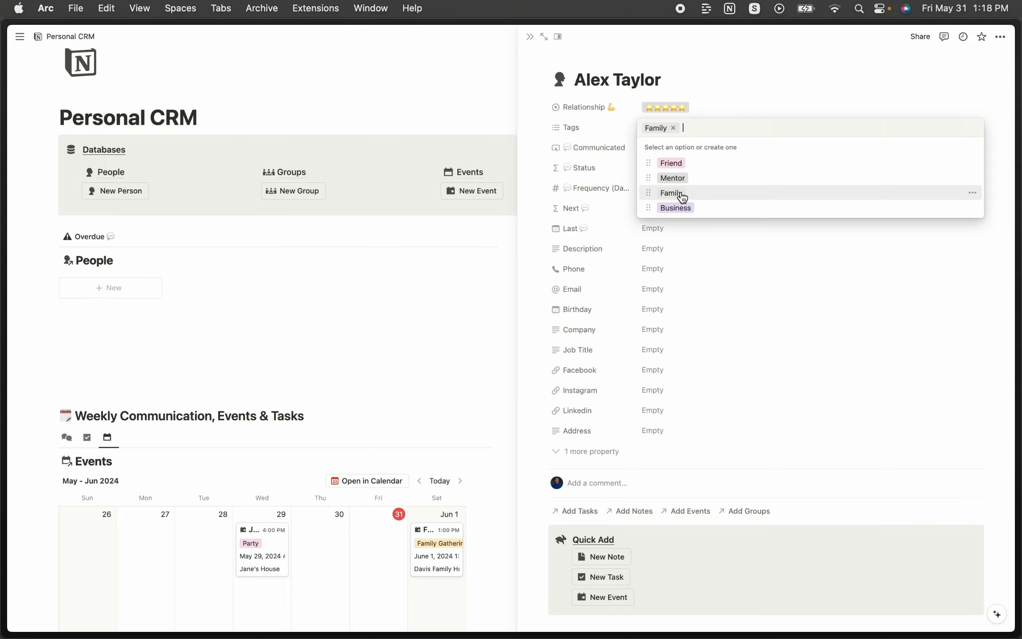
pyautogui.click(683, 165)
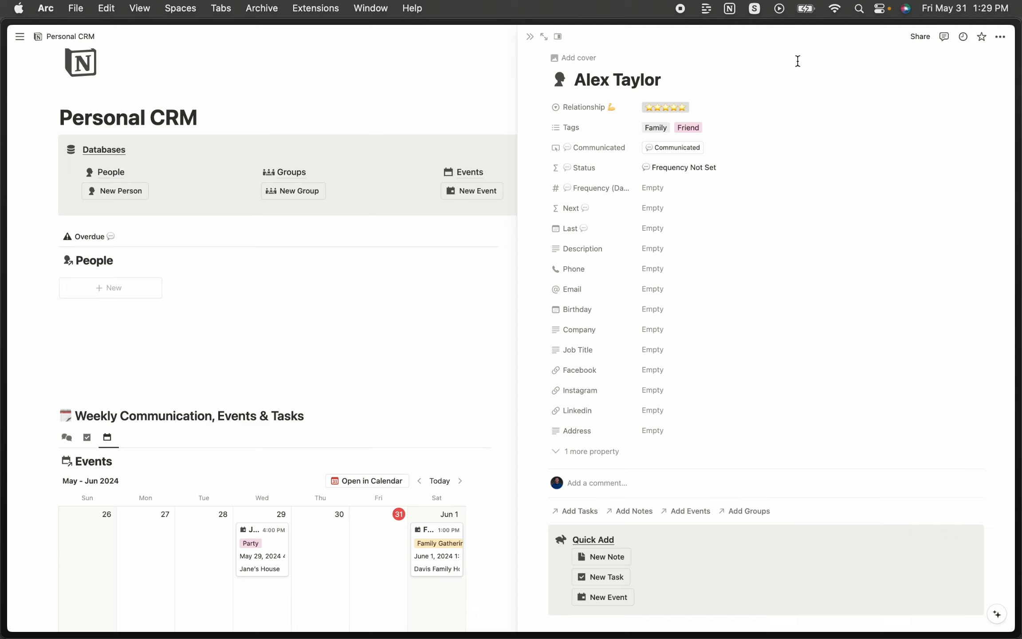
# Set the new contact's contact frequency to 3 days.
pyautogui.click(665, 192)
pyautogui.write('3')
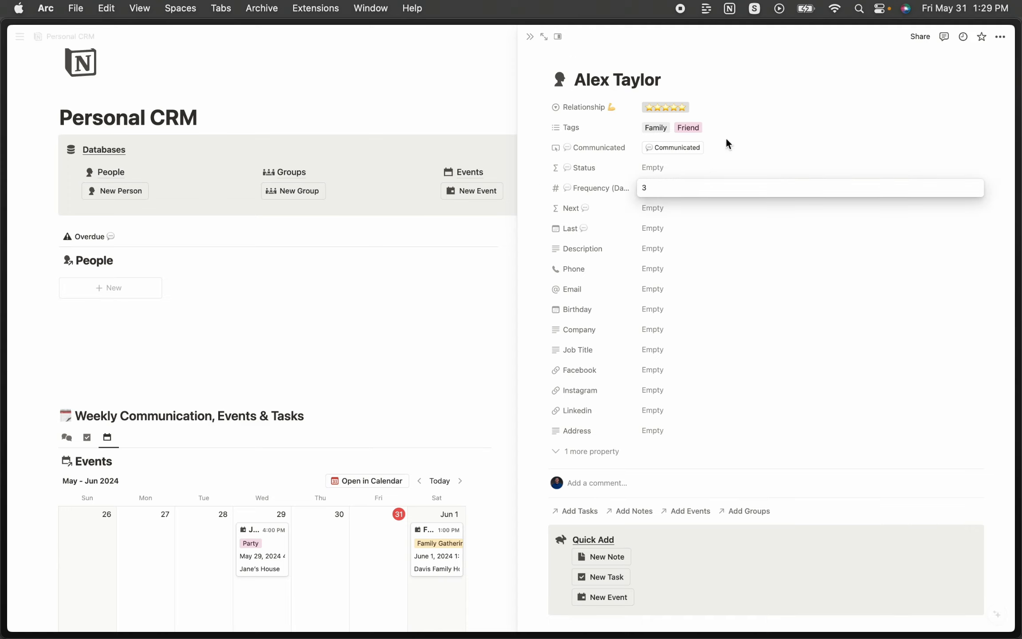
pyautogui.click(802, 84)
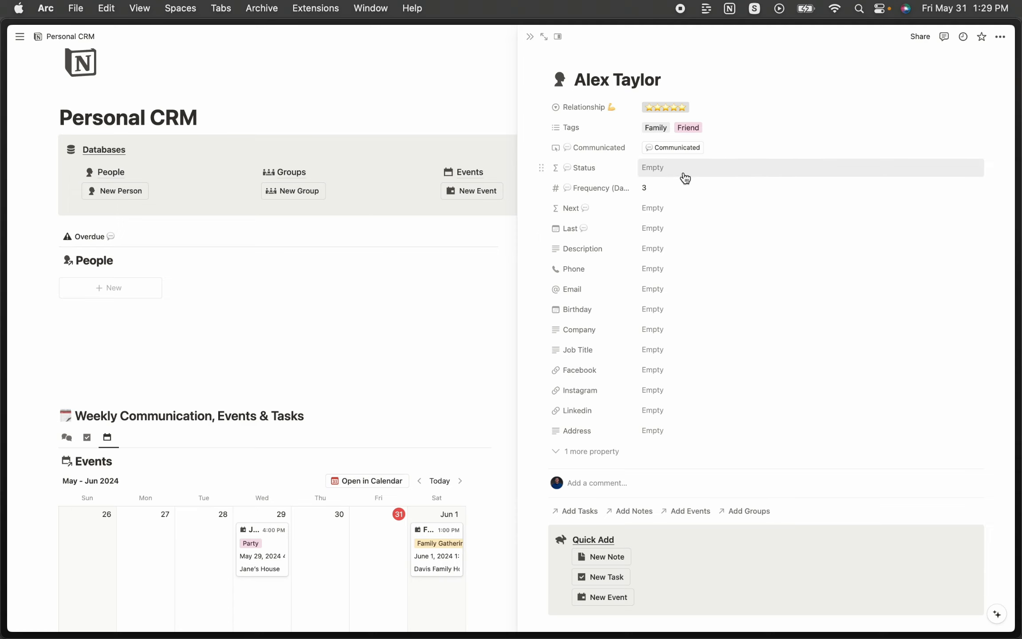
# Log a communication and backdate the Last date to May 27, 2024.
pyautogui.click(672, 150)
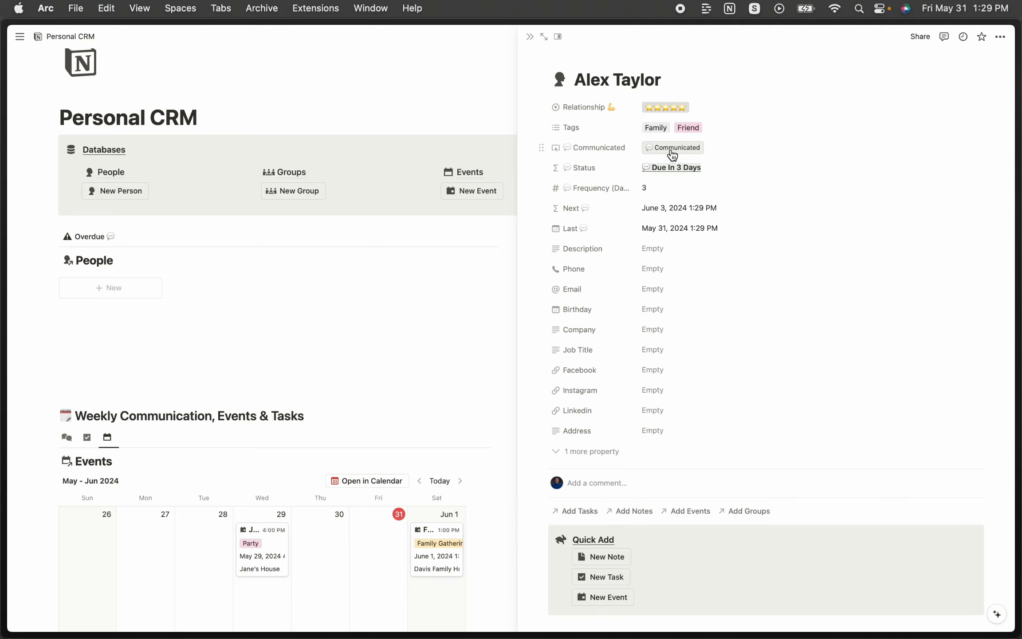
pyautogui.click(684, 228)
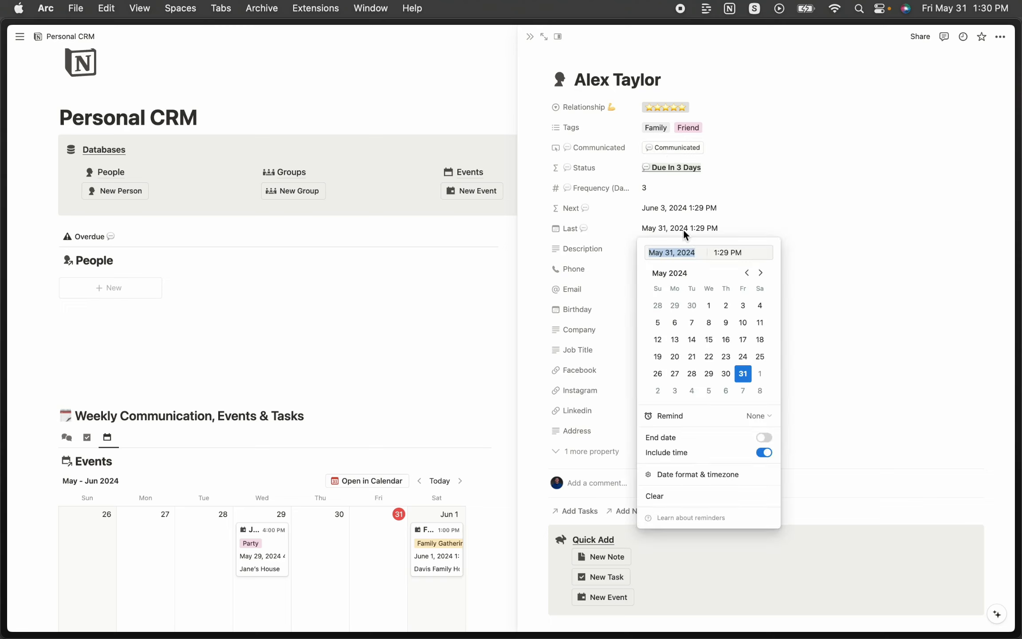
pyautogui.click(691, 374)
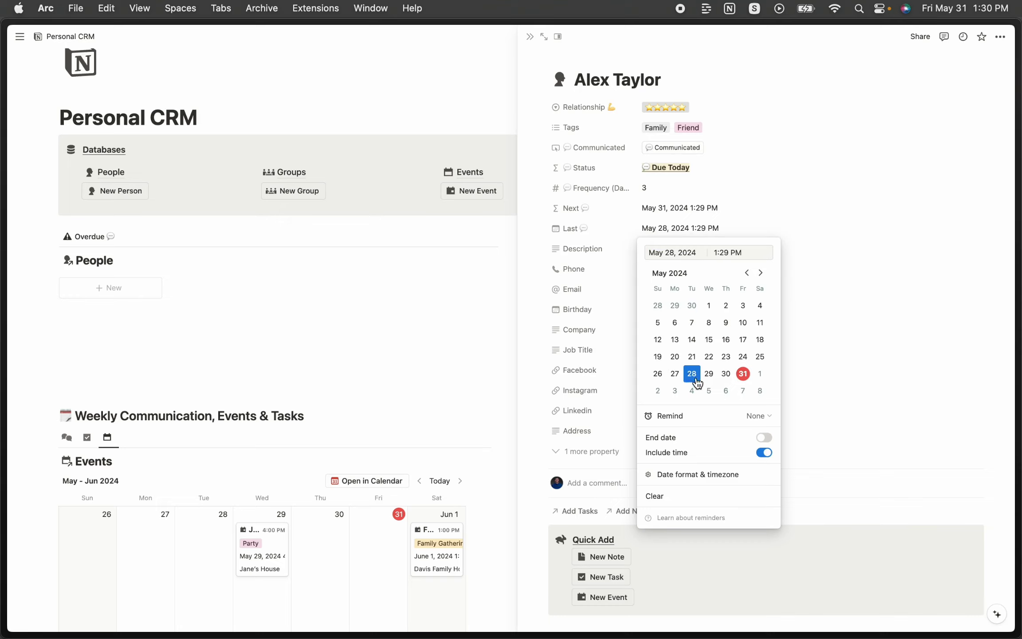
pyautogui.click(789, 176)
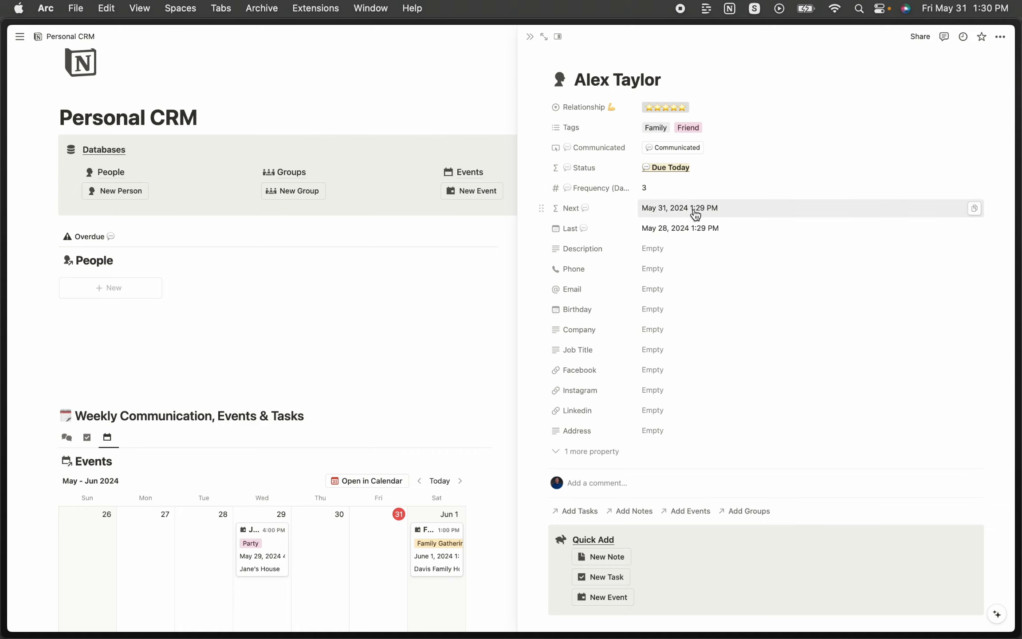
pyautogui.click(680, 229)
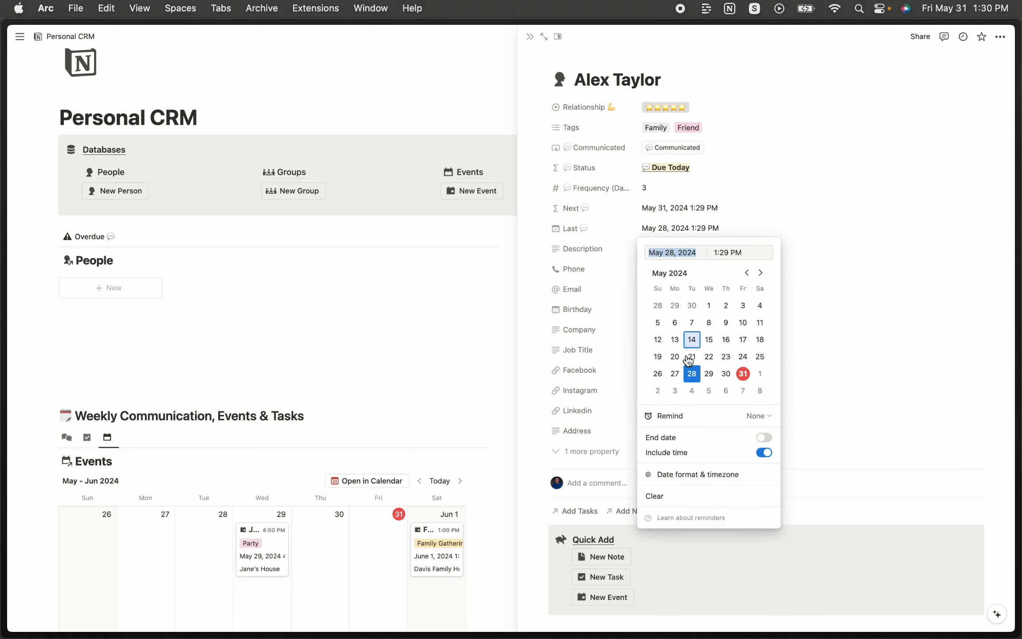
pyautogui.click(677, 375)
pyautogui.press('Escape')
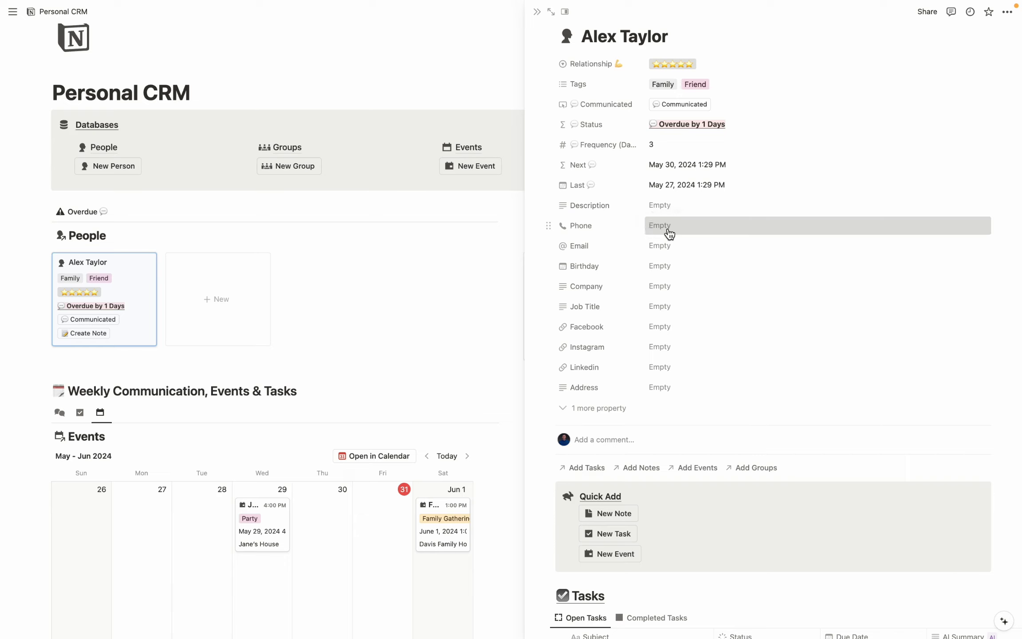
# Enter the contact's phone number and e-mail address, and open the Birthday date picker.
pyautogui.click(668, 230)
pyautogui.write('1')
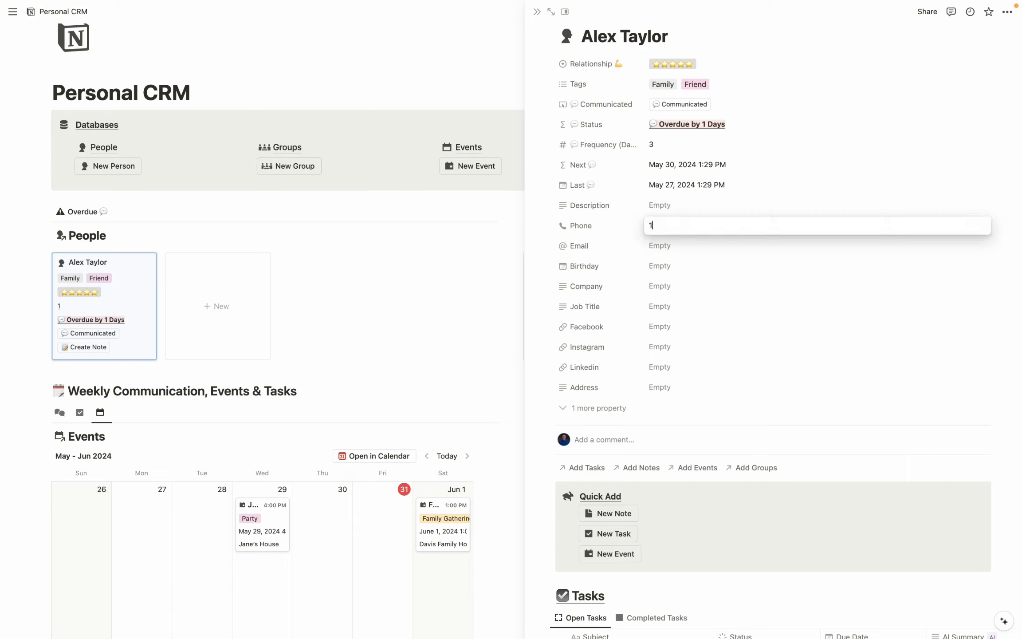
pyautogui.write('23456789')
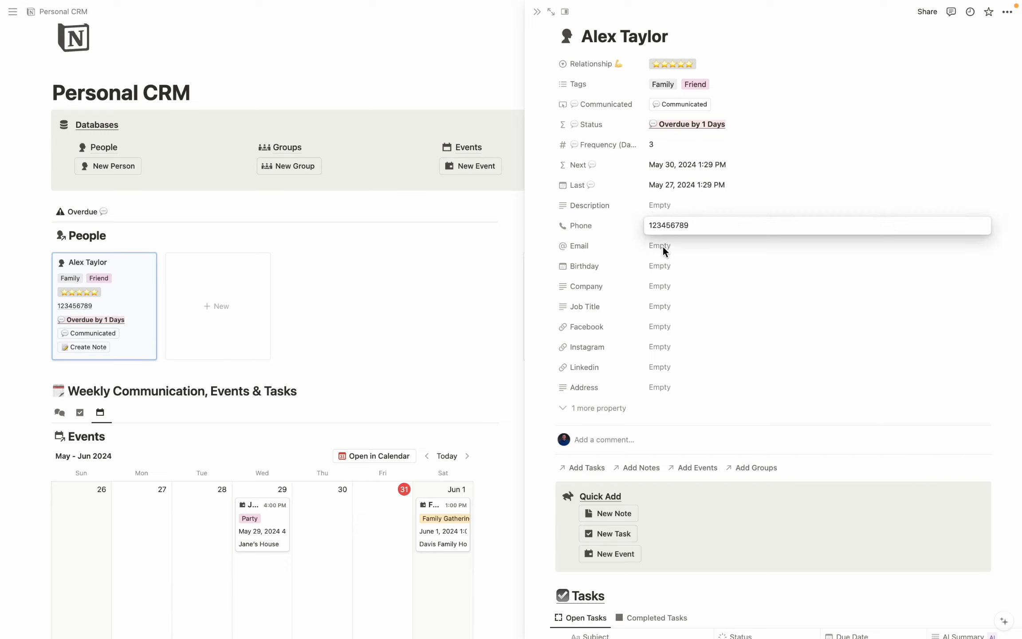
pyautogui.click(663, 246)
pyautogui.click(664, 268)
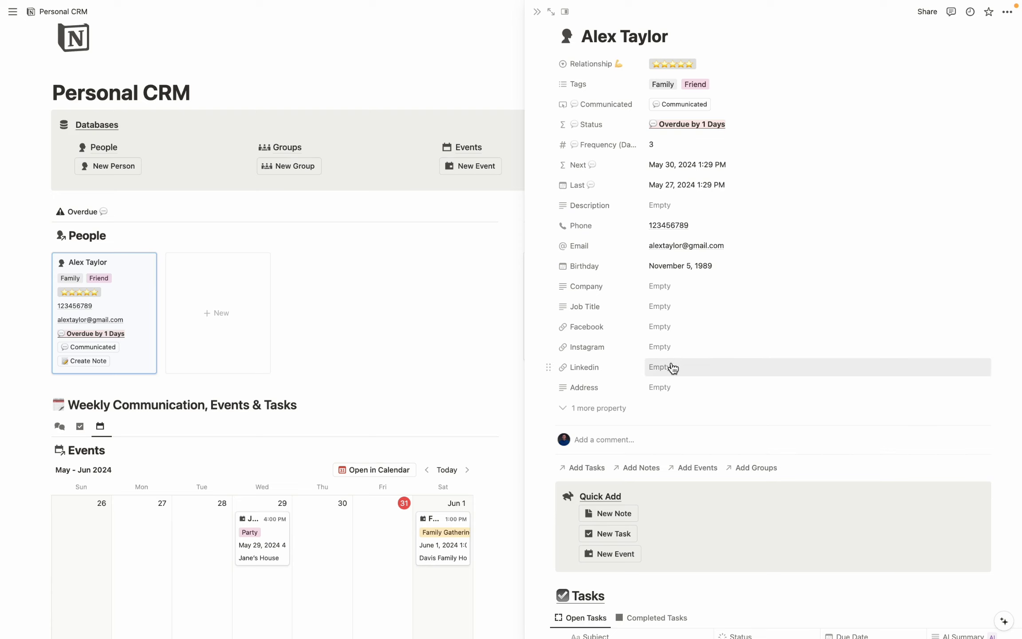
pyautogui.scroll(-2, 994, 346)
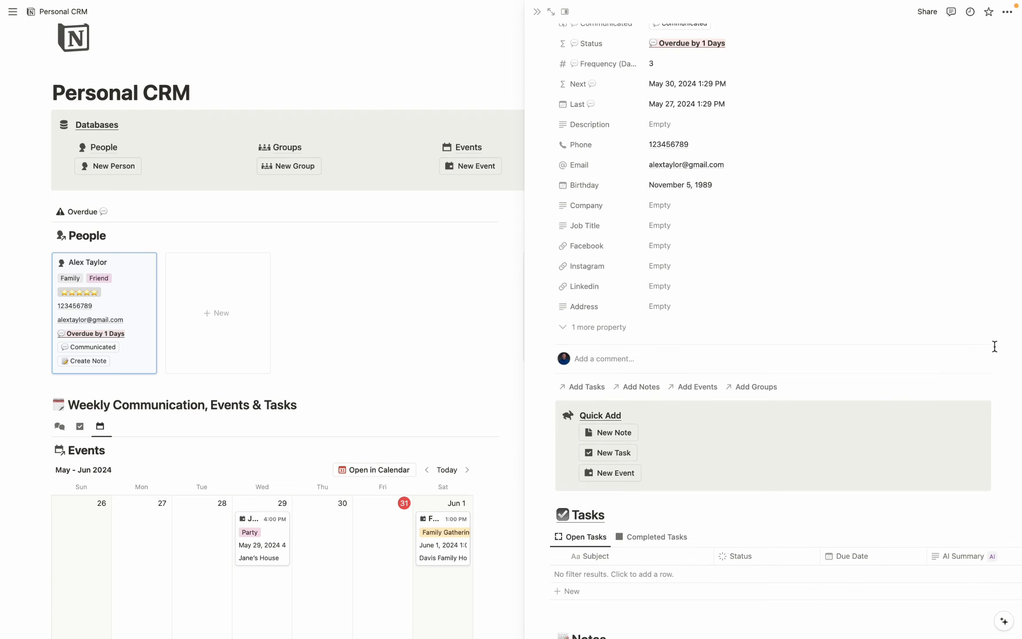
# Link the contact to the Family group.
pyautogui.click(754, 387)
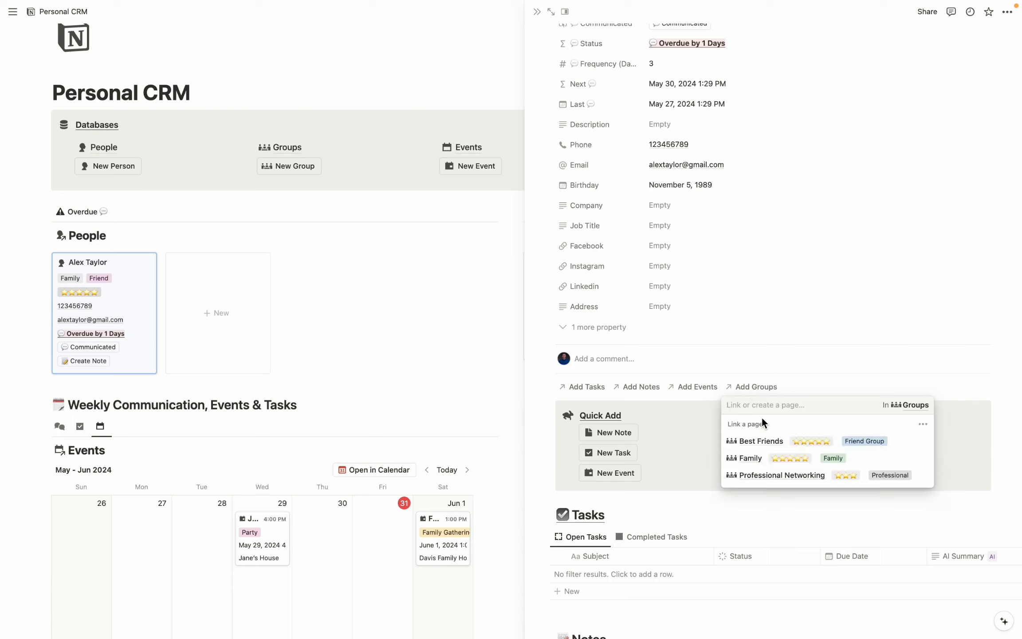
pyautogui.click(919, 458)
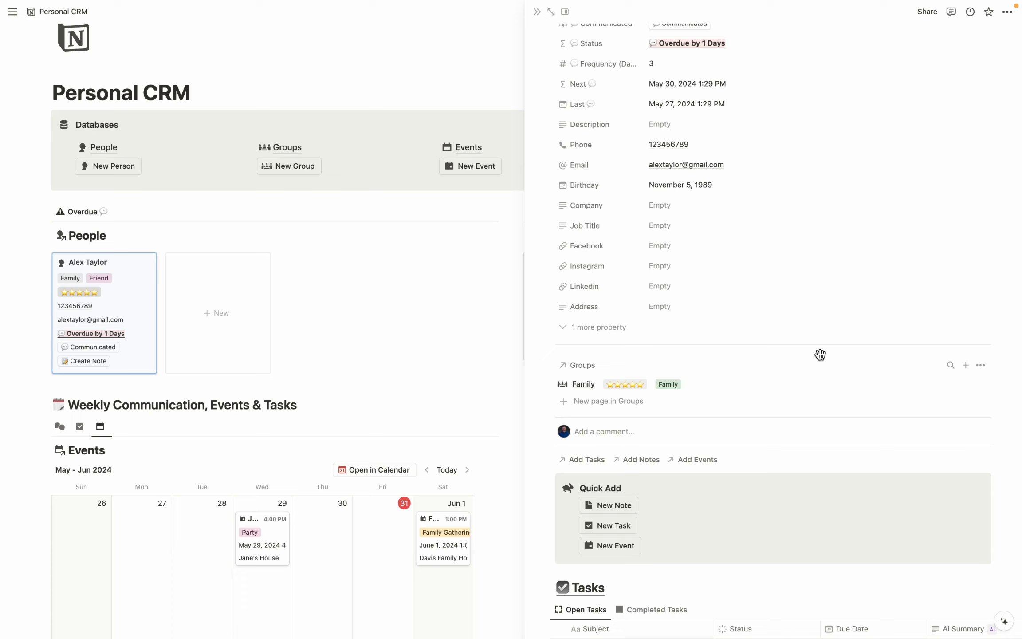
pyautogui.scroll(-8, 820, 354)
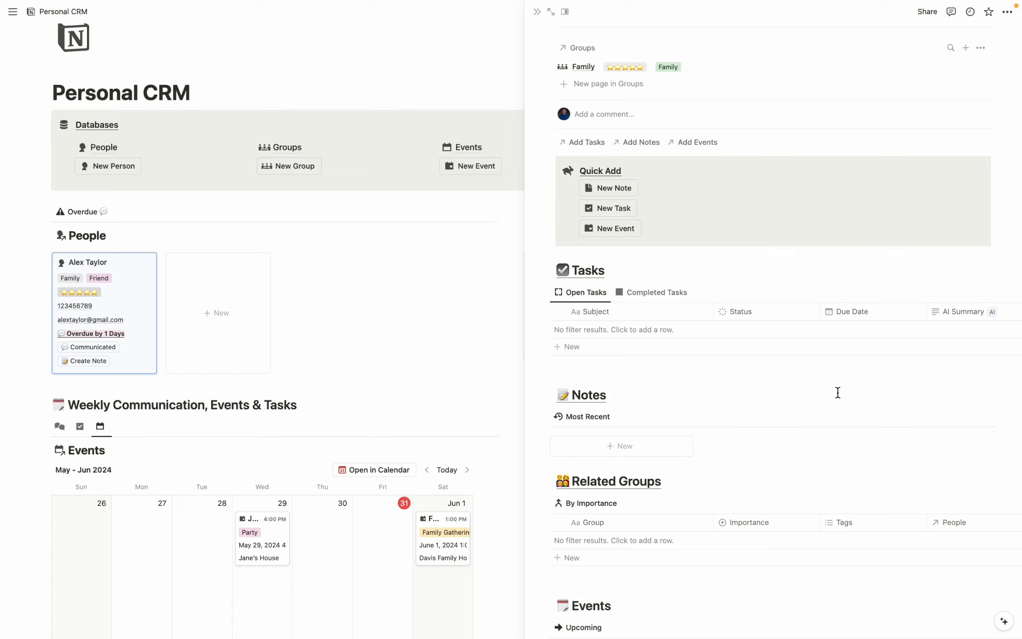
# Add a new note linked to the contact, titled with their name plus 'Promotion Gift Ideas'.
pyautogui.click(617, 191)
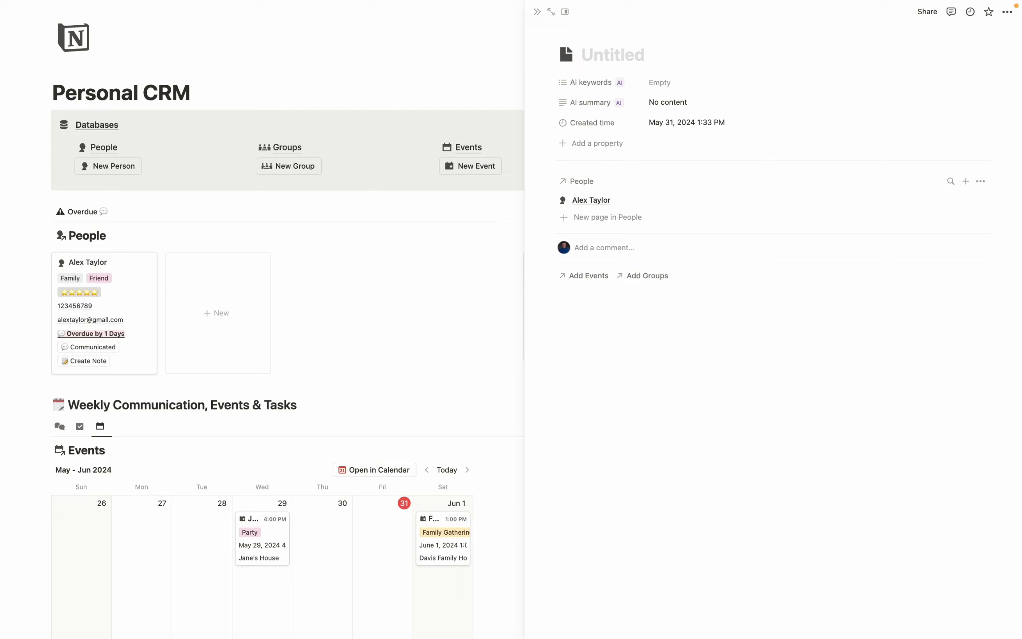
pyautogui.write('Alex ')
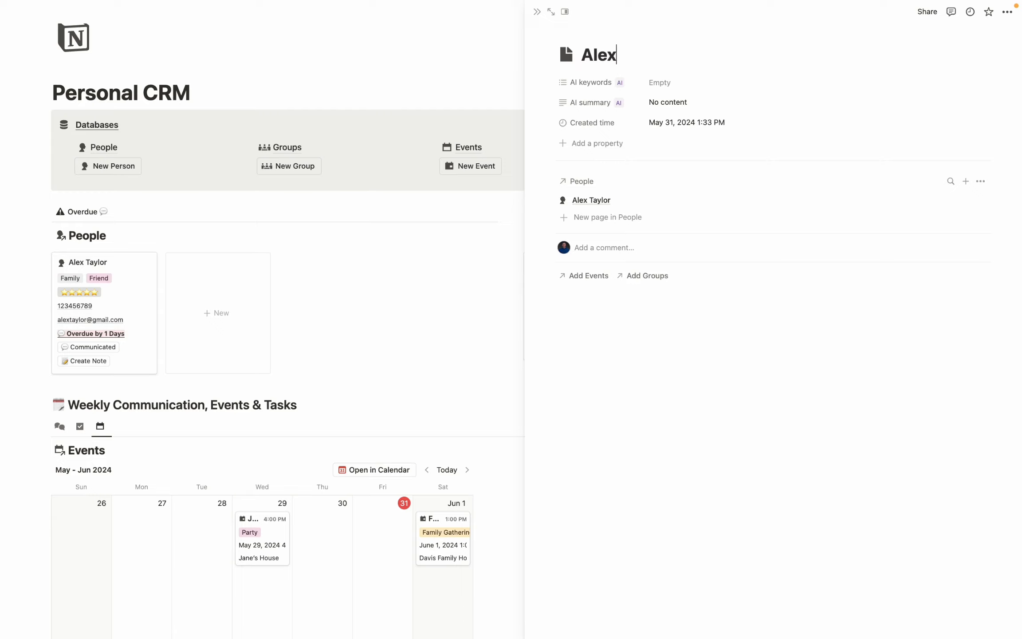
pyautogui.write("'s Promotion Gift Ideas")
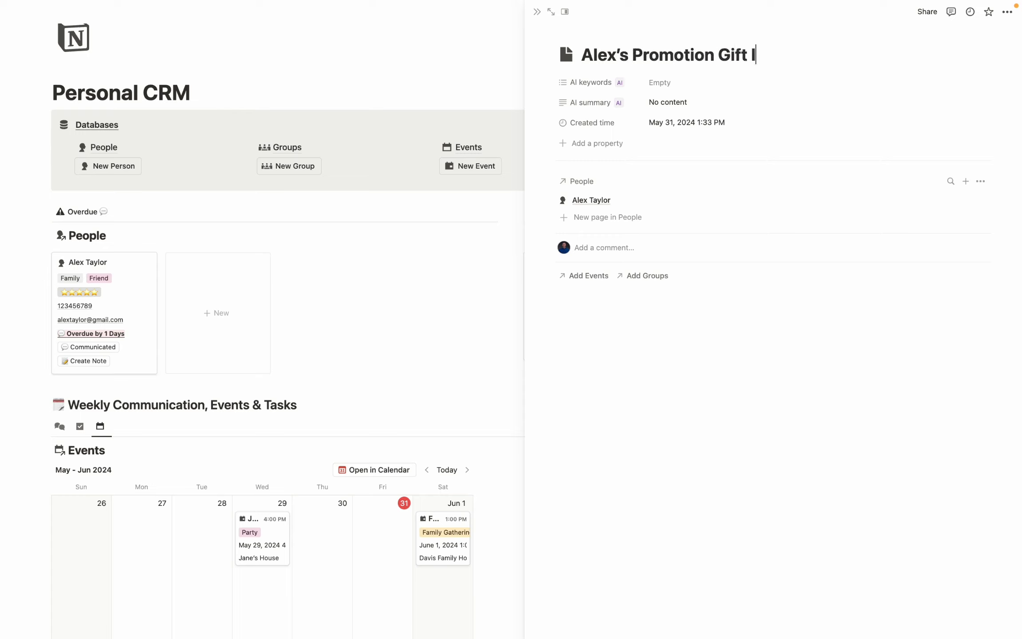
pyautogui.press('Return')
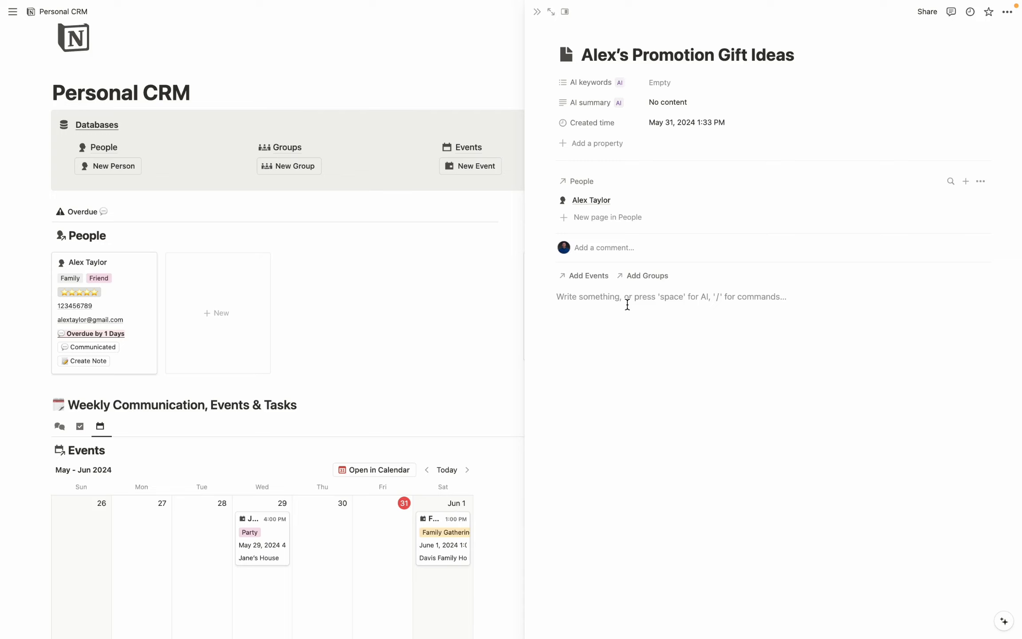
# Have Notion AI brainstorm gift ideas for the contact's recent promotion to CEO.
pyautogui.write('/ai')
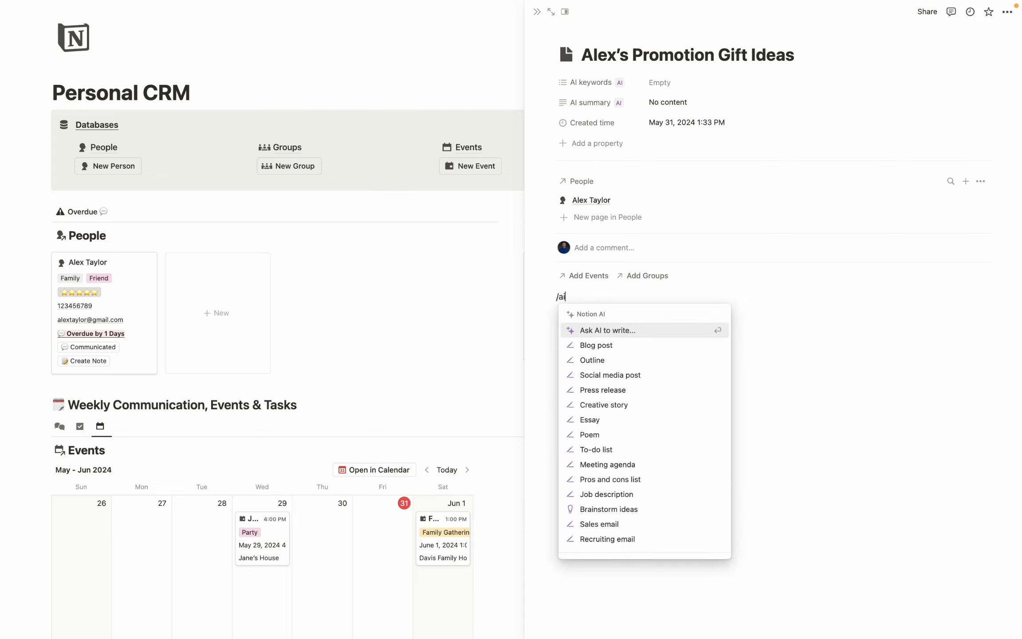
pyautogui.click(628, 510)
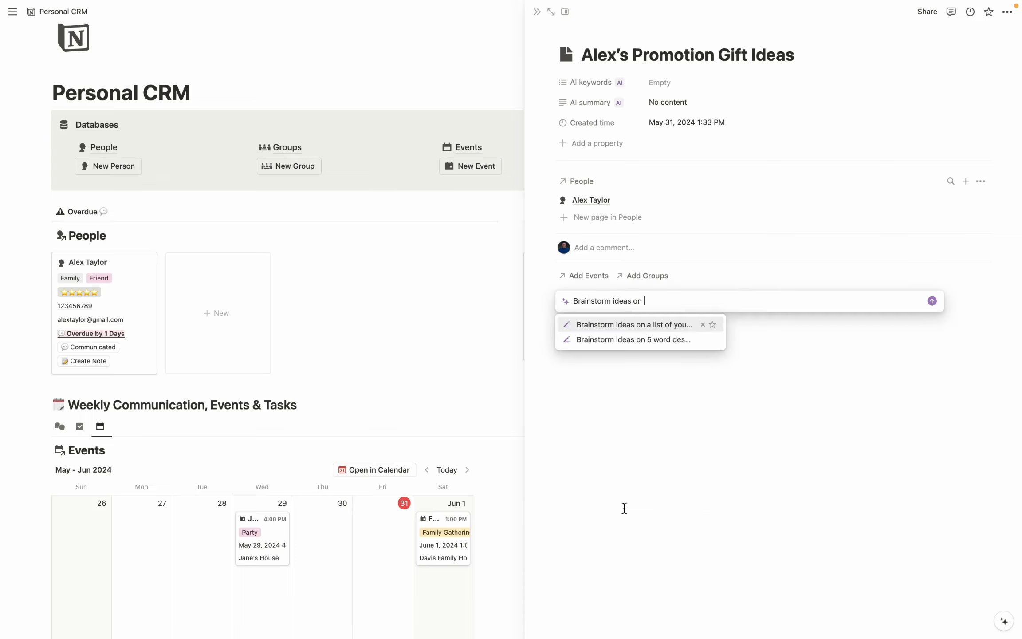
pyautogui.write("Gift ideas for alex's recent promotion to")
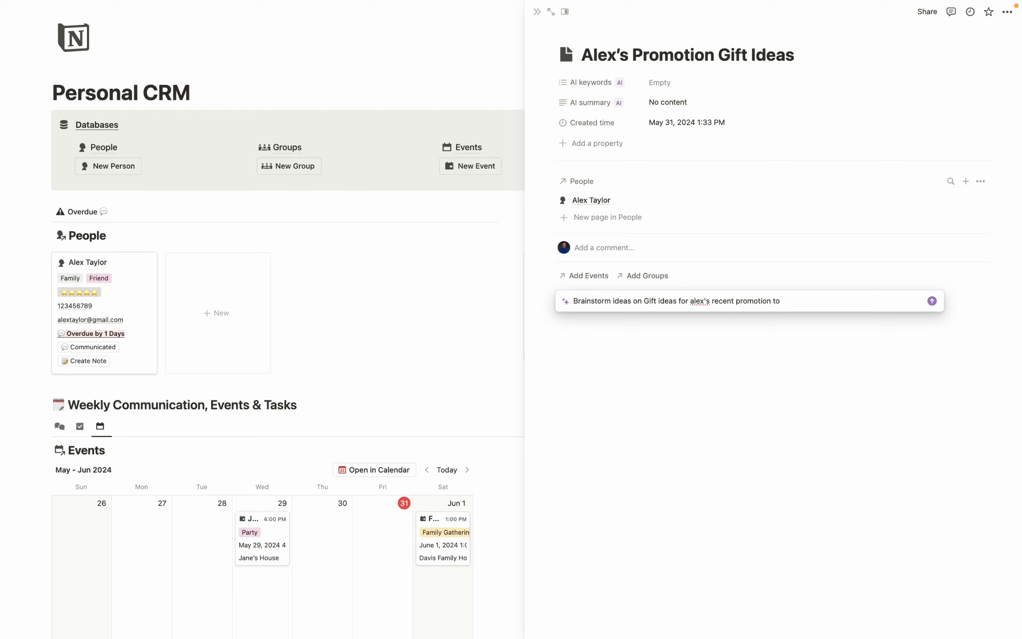
pyautogui.write(' CEO')
pyautogui.press('Return')
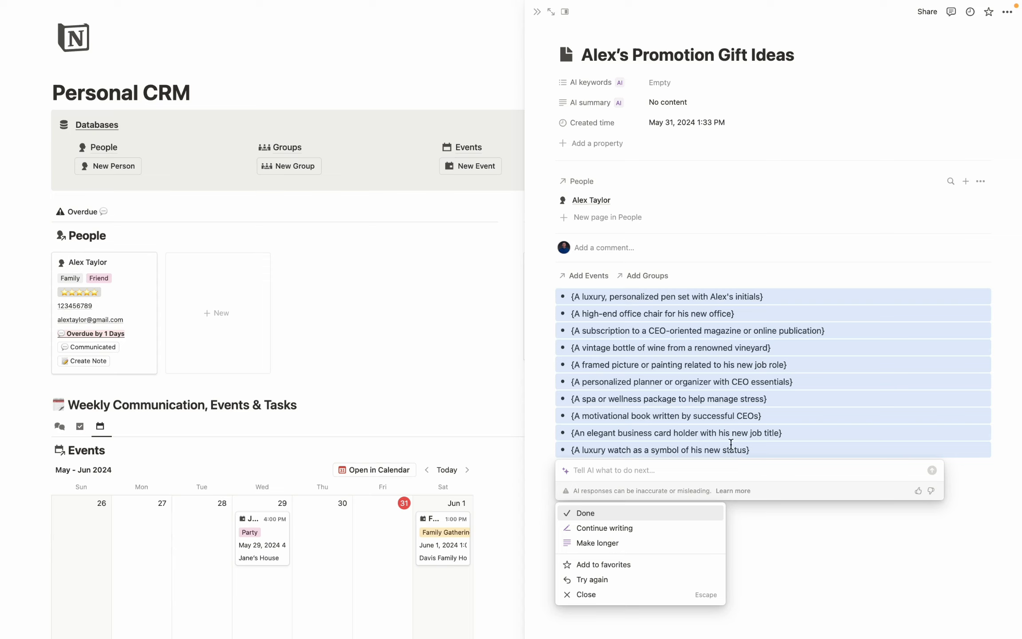
# Have AI append more gift ideas, then generate the note's AI keywords and AI summary.
pyautogui.click(617, 529)
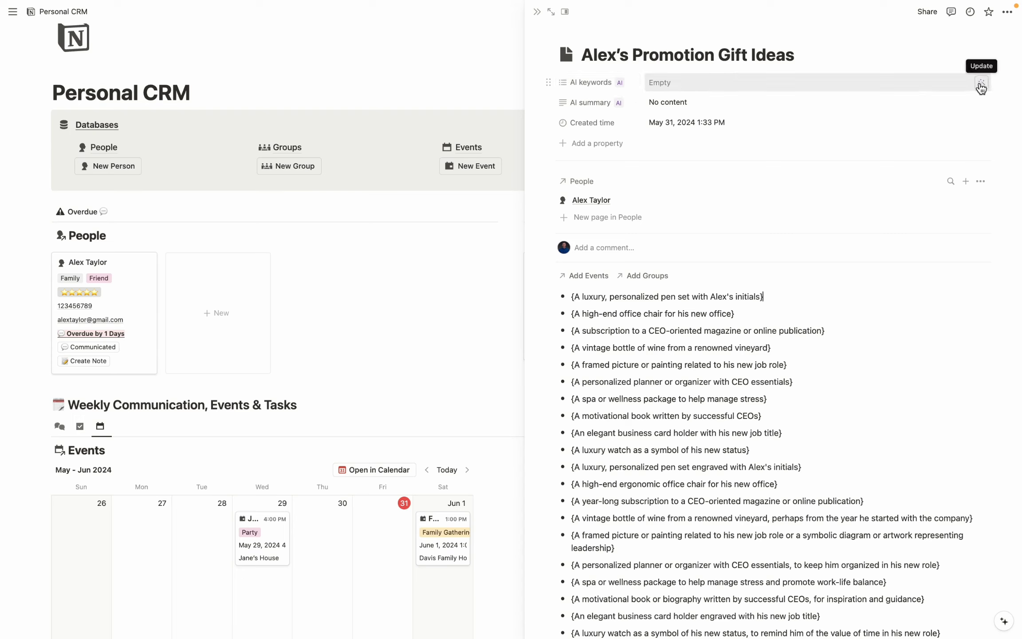
pyautogui.click(980, 84)
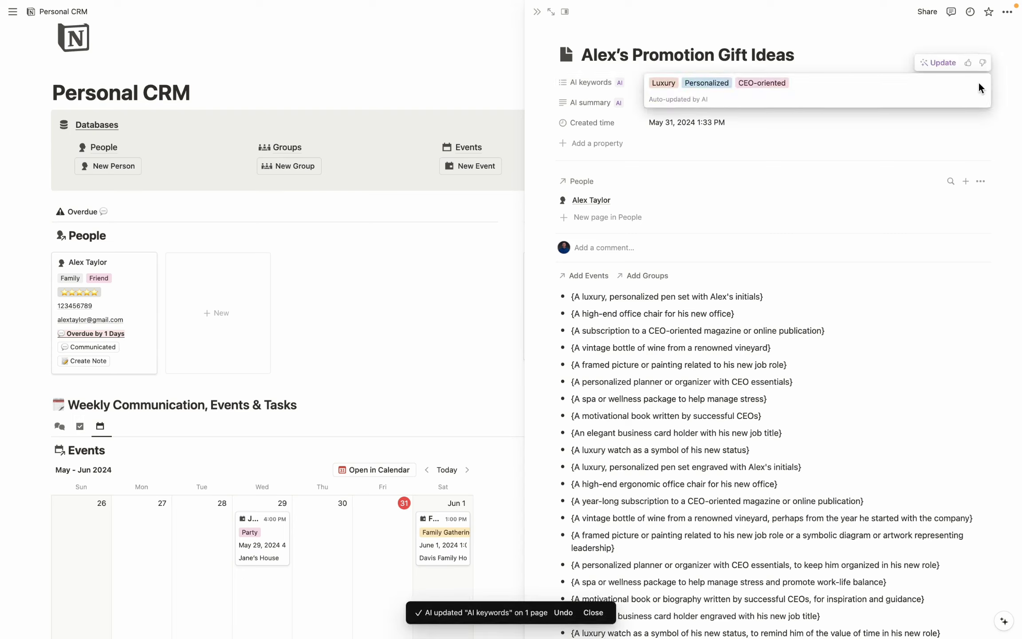
pyautogui.click(967, 102)
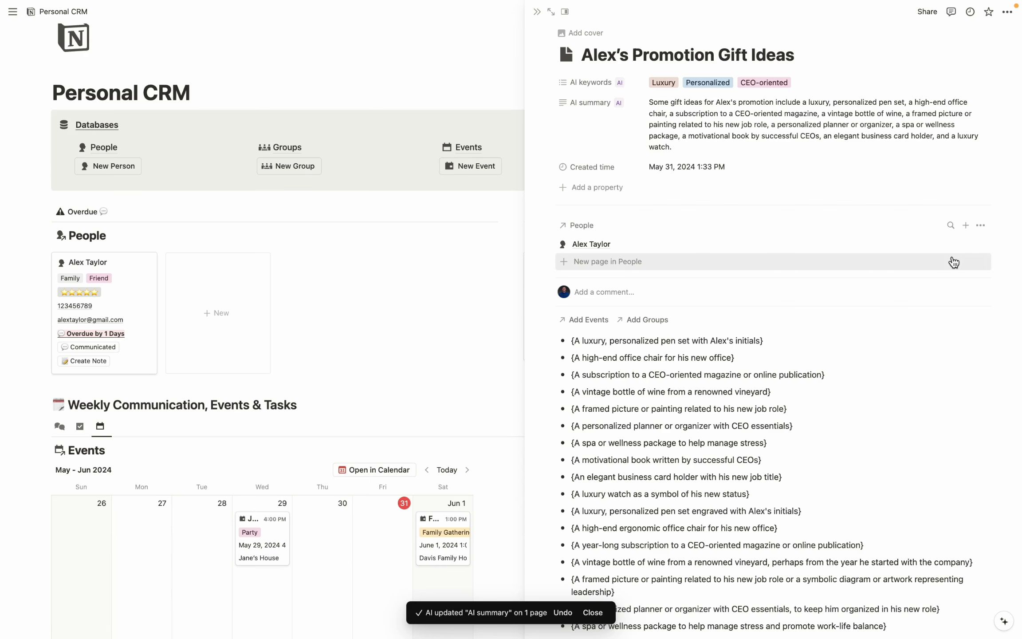
# Reopen the contact's page and check that the gift-ideas note appears under Notes.
pyautogui.click(958, 244)
pyautogui.scroll(-10, 843, 266)
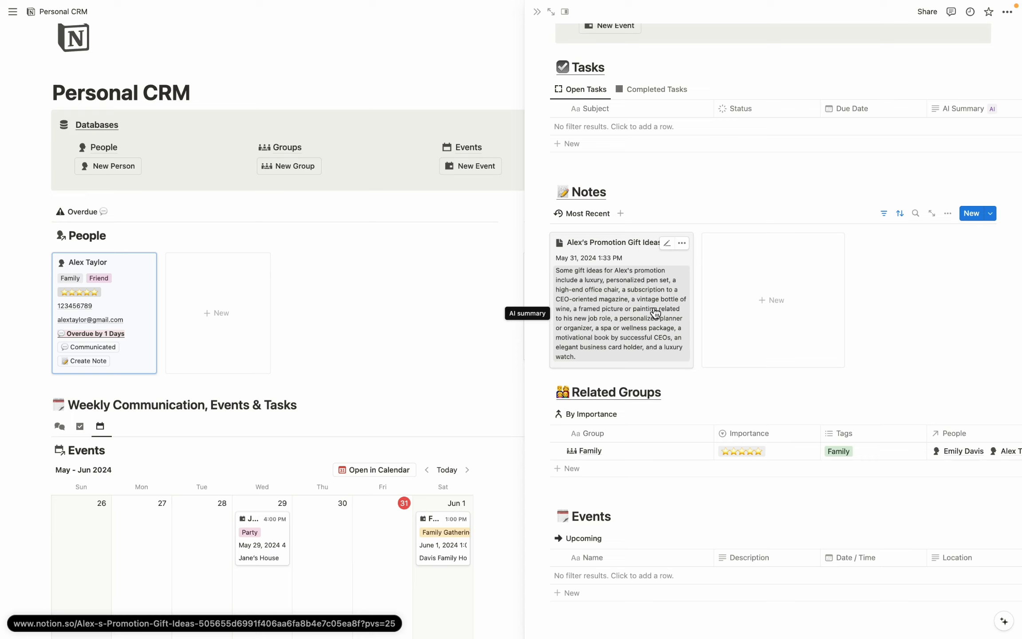
pyautogui.scroll(5, 687, 292)
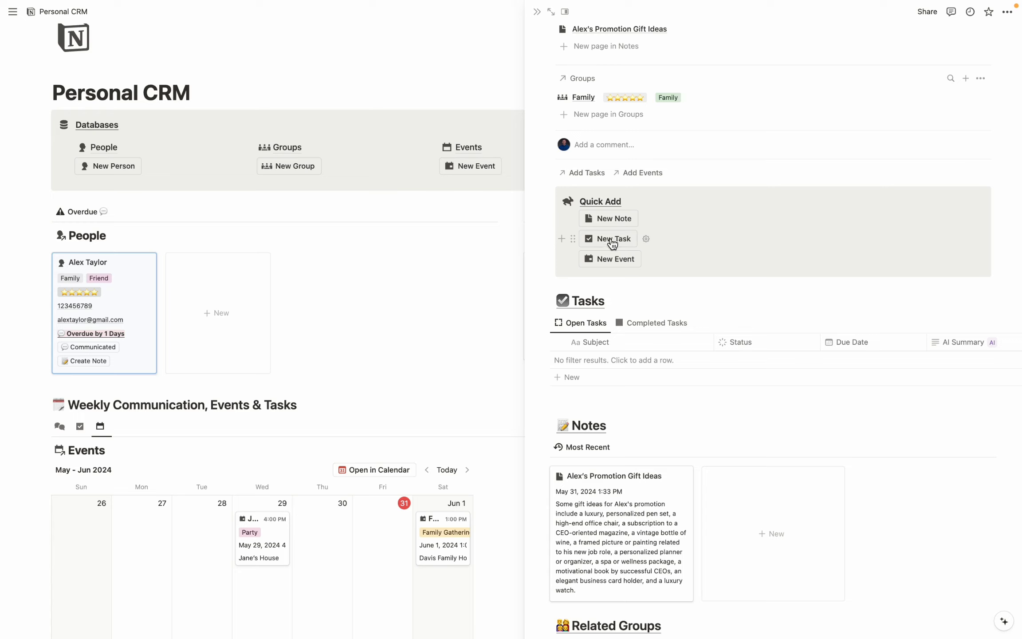
# Add a new task for the contact titled 'Get Vintage Wine Bottle'.
pyautogui.click(610, 363)
pyautogui.moveTo(613, 361); pyautogui.dragTo(574, 357)
pyautogui.press('BackSpace')
pyautogui.write('Get Vintage Wine')
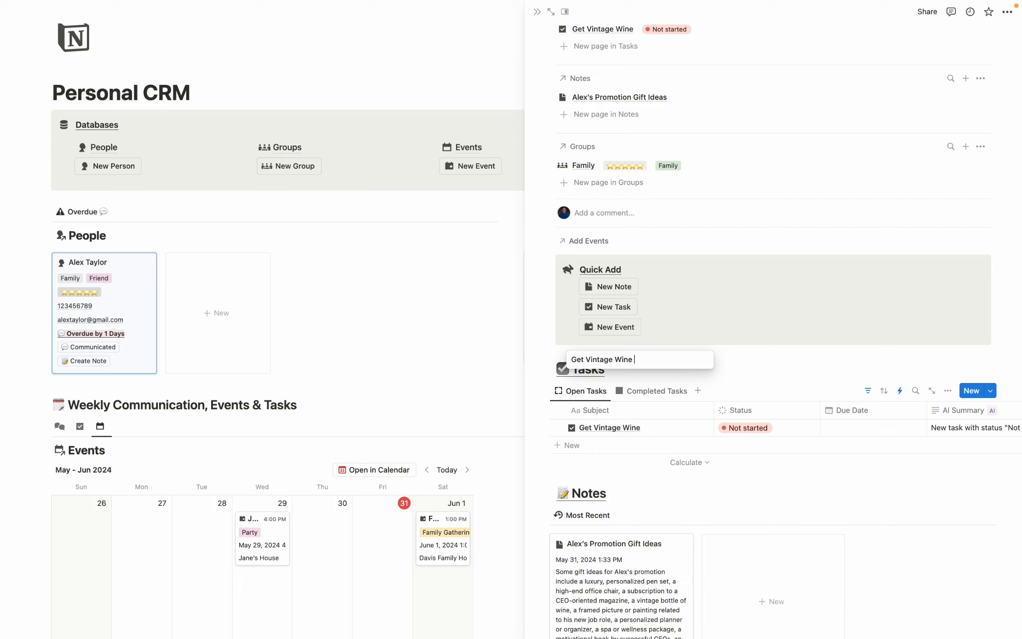
pyautogui.write(' Bottle')
pyautogui.press('Return')
# Set the task's due date to June 7 with a reminder 2 days before.
pyautogui.click(862, 428)
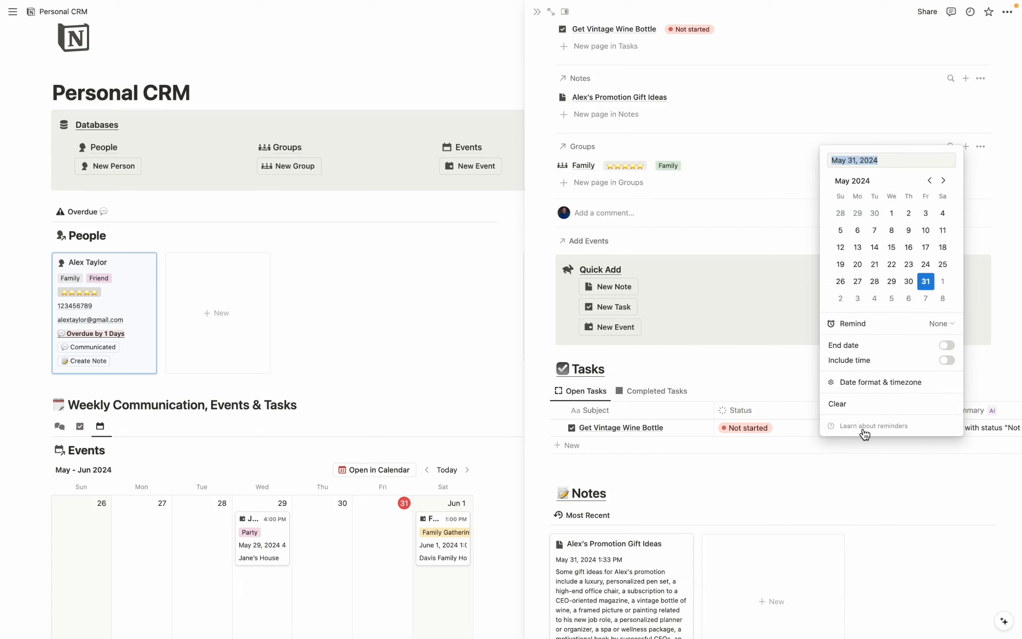
pyautogui.click(927, 298)
pyautogui.click(938, 324)
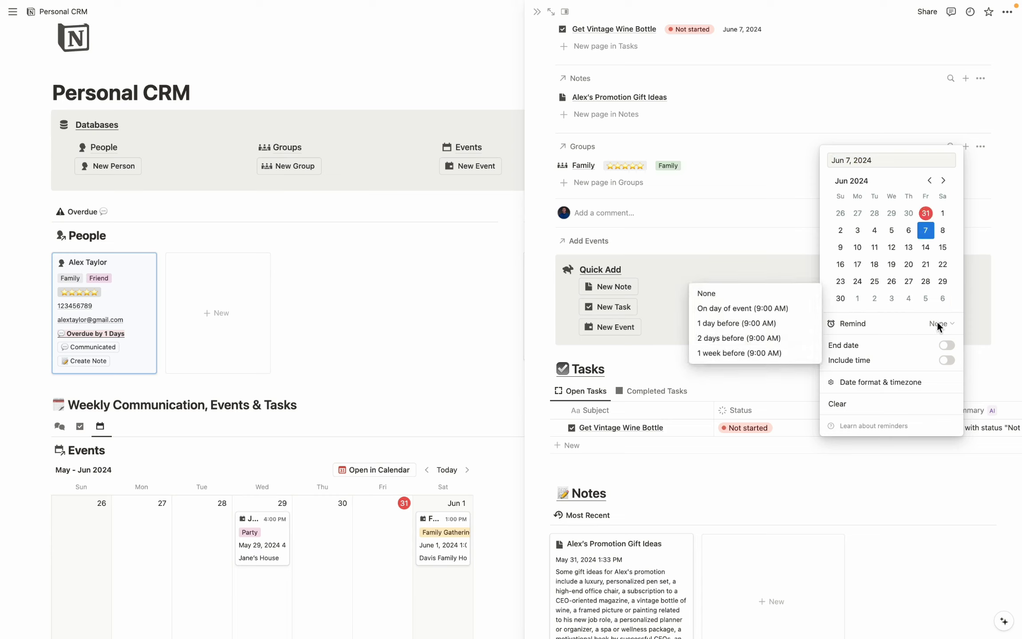
pyautogui.click(726, 339)
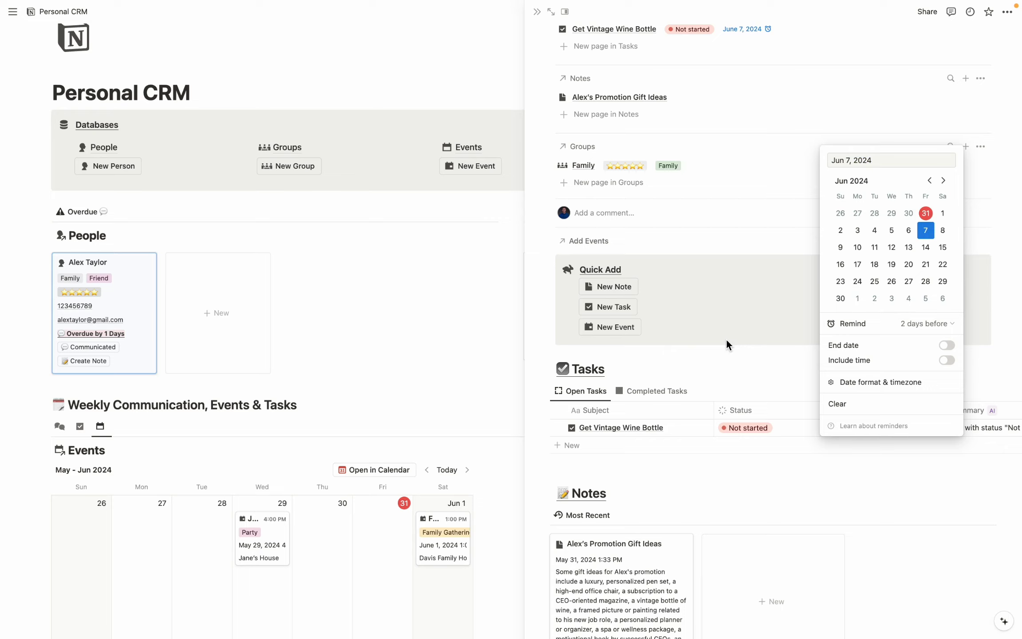
pyautogui.click(726, 339)
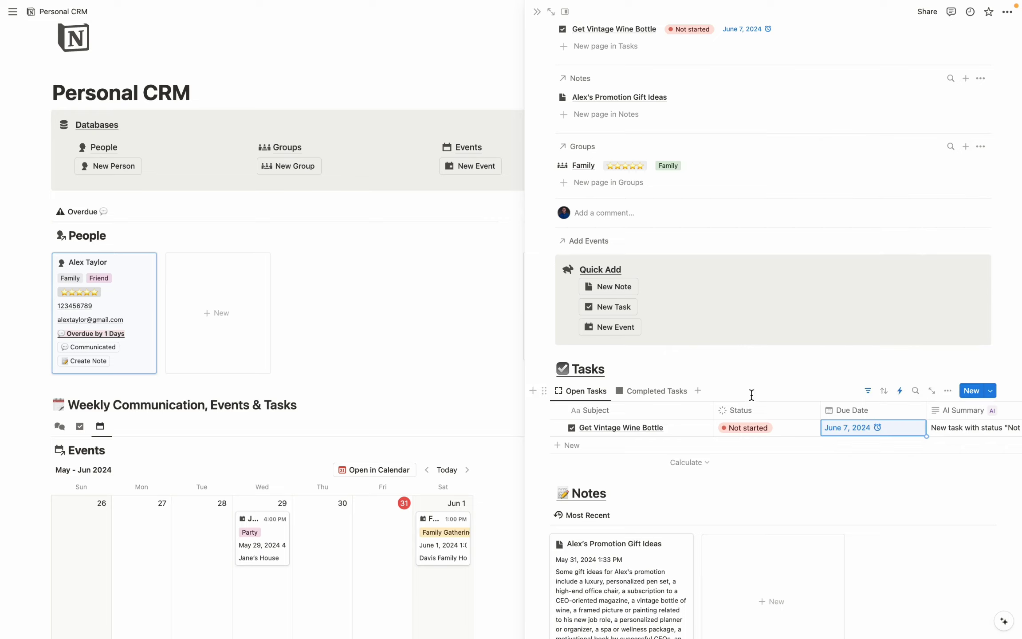
# Set the wine task's status to In progress.
pyautogui.click(755, 429)
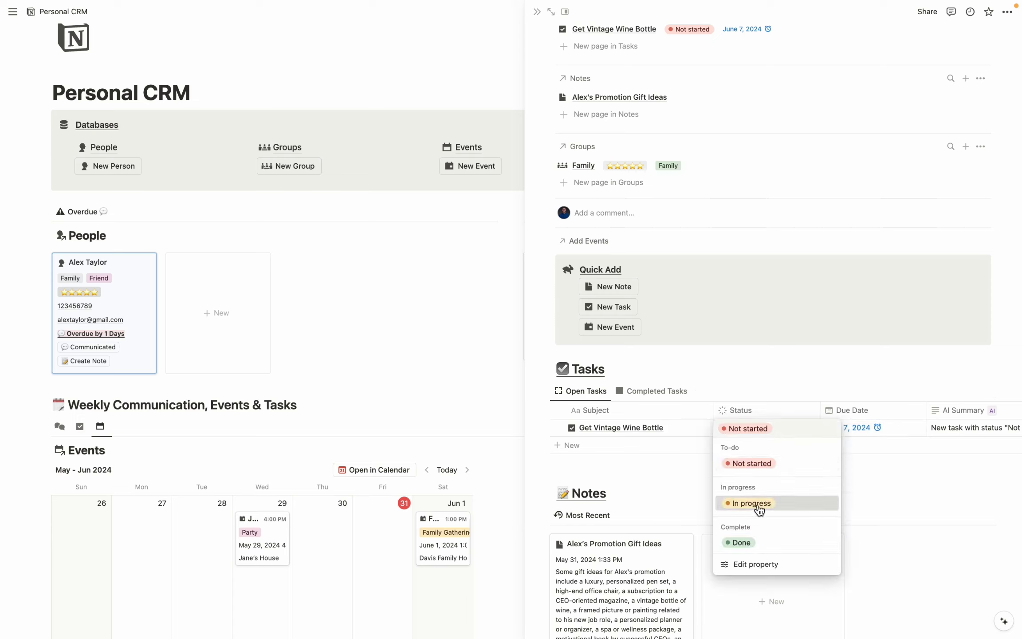
pyautogui.click(759, 508)
pyautogui.click(756, 428)
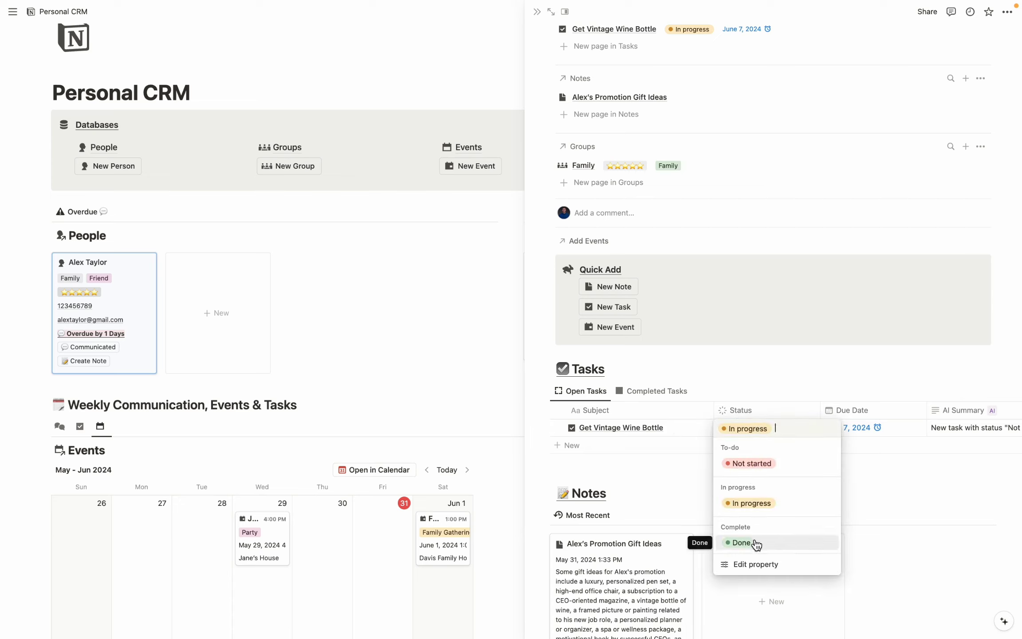
# Add an event for the contact's promotion party on June 8, 2024, located 'At my House'.
pyautogui.scroll(-8, 801, 350)
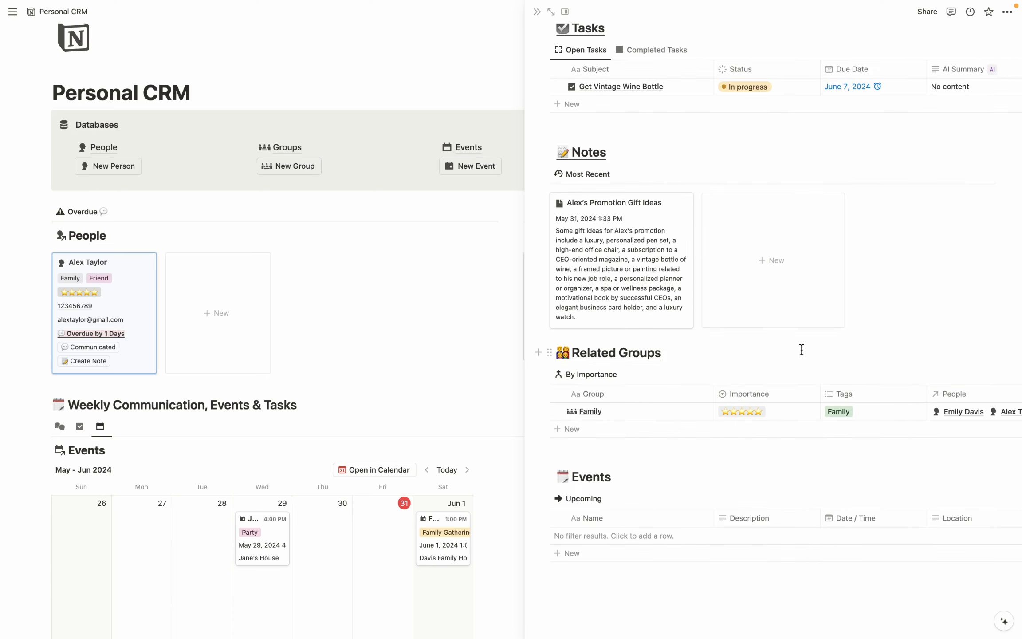
pyautogui.click(631, 540)
pyautogui.write('Ale')
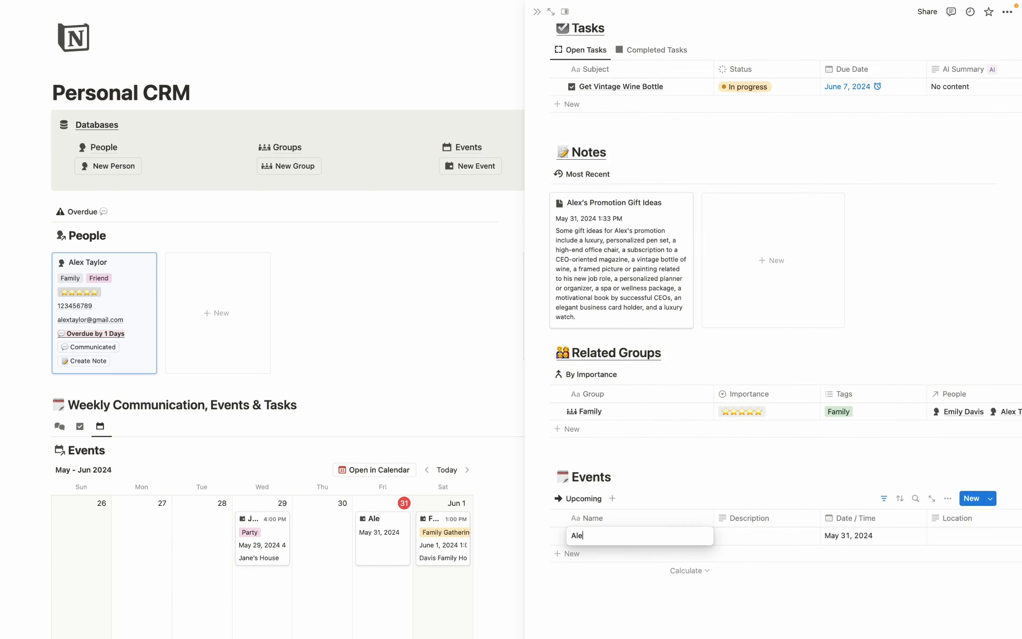
pyautogui.write('x’s Prompotion Party')
pyautogui.click(848, 535)
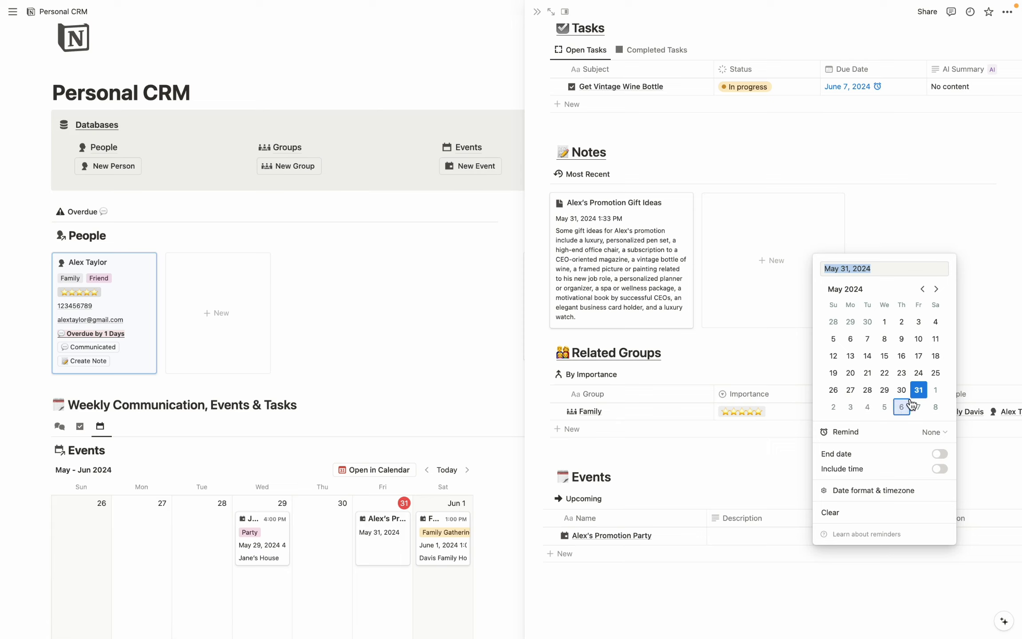
pyautogui.click(935, 407)
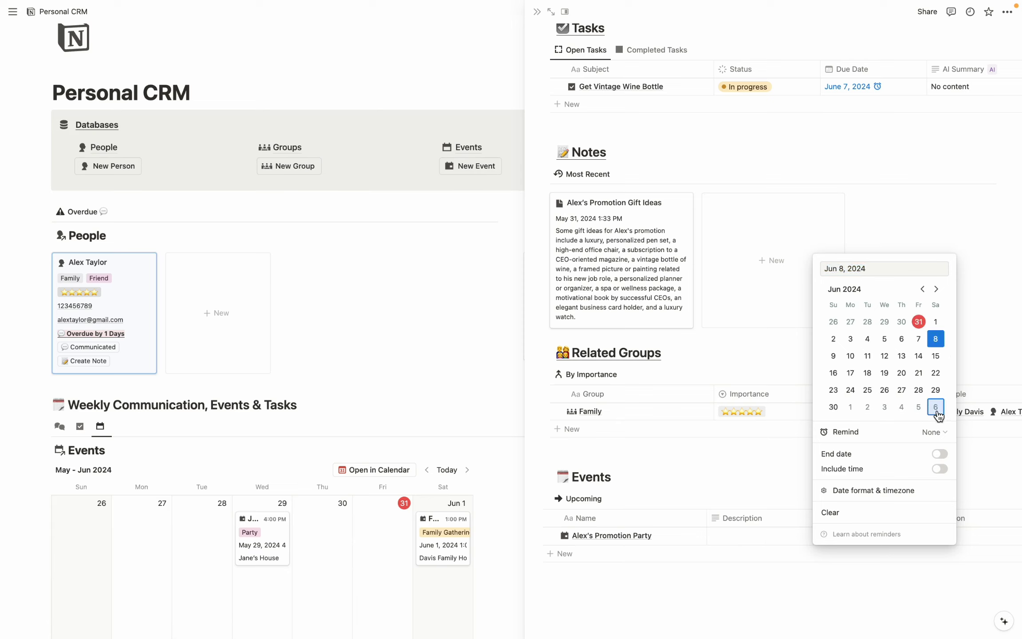
pyautogui.click(812, 536)
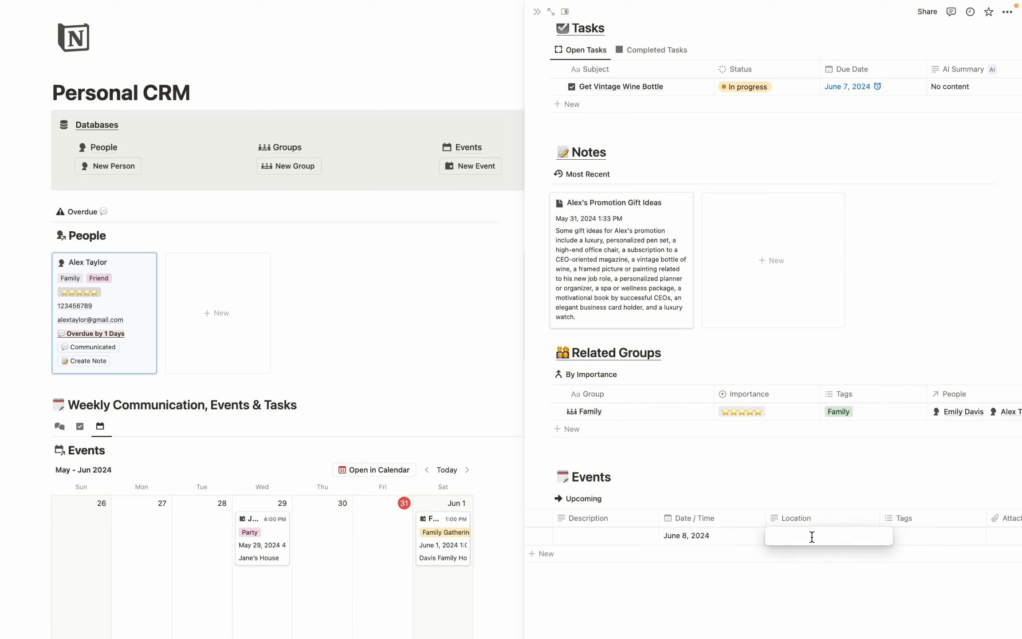
pyautogui.write('At my House')
pyautogui.press('Return')
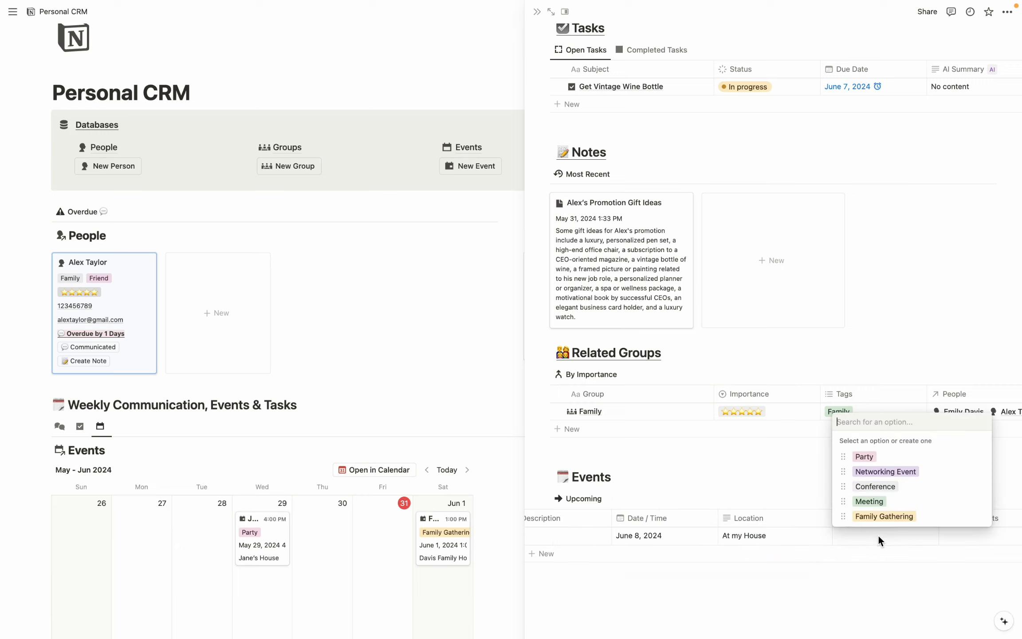
# Tag the event as Party and Family Gathering.
pyautogui.click(870, 457)
pyautogui.click(912, 517)
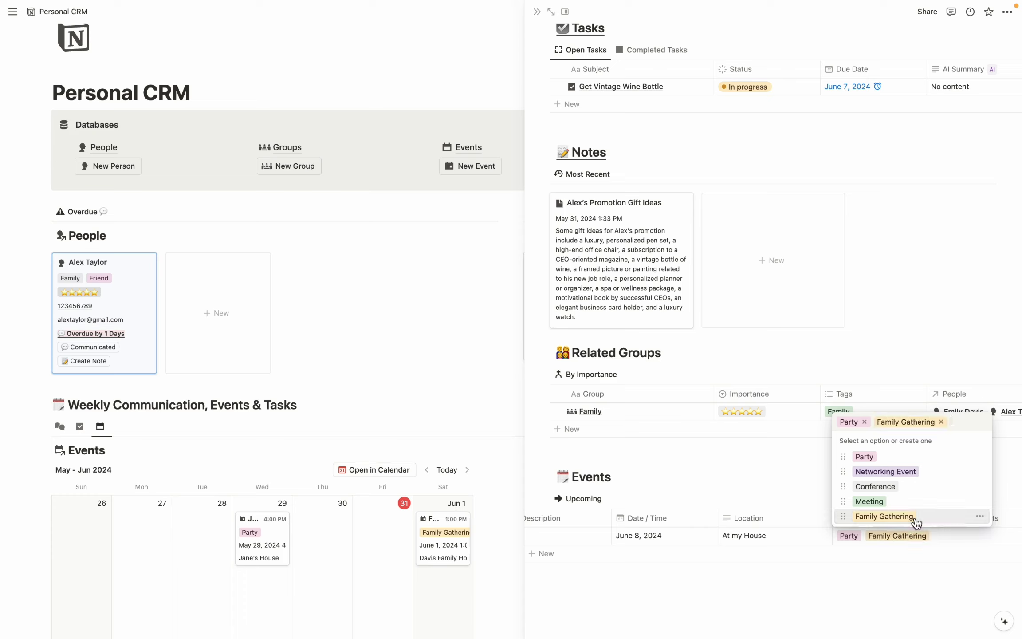
pyautogui.click(804, 541)
# Link a second person to the party event.
pyautogui.hscroll(5, 804, 541)
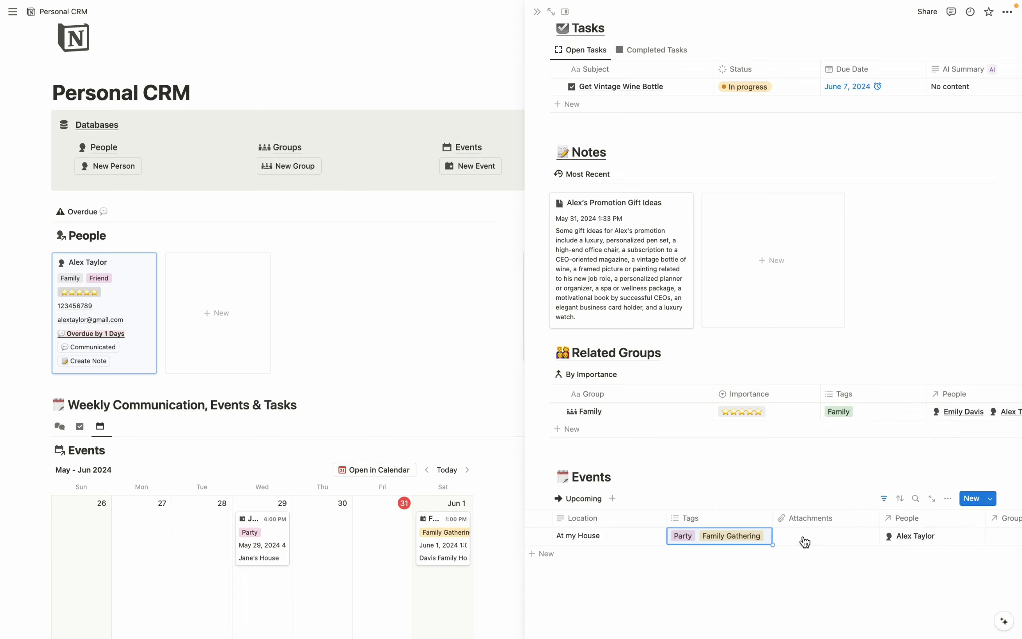
pyautogui.hscroll(5, 804, 541)
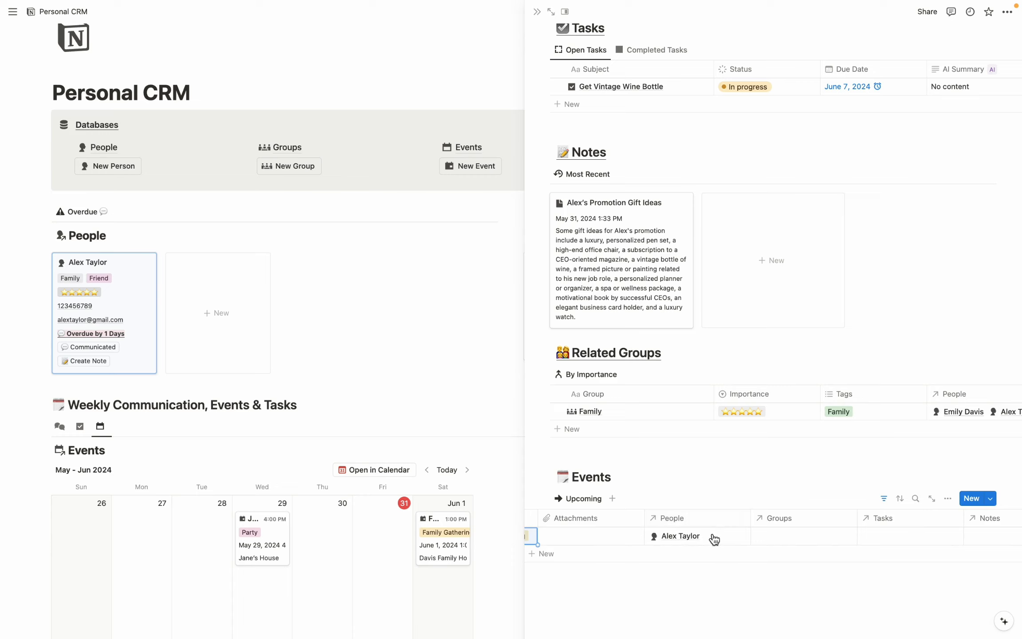
pyautogui.click(719, 537)
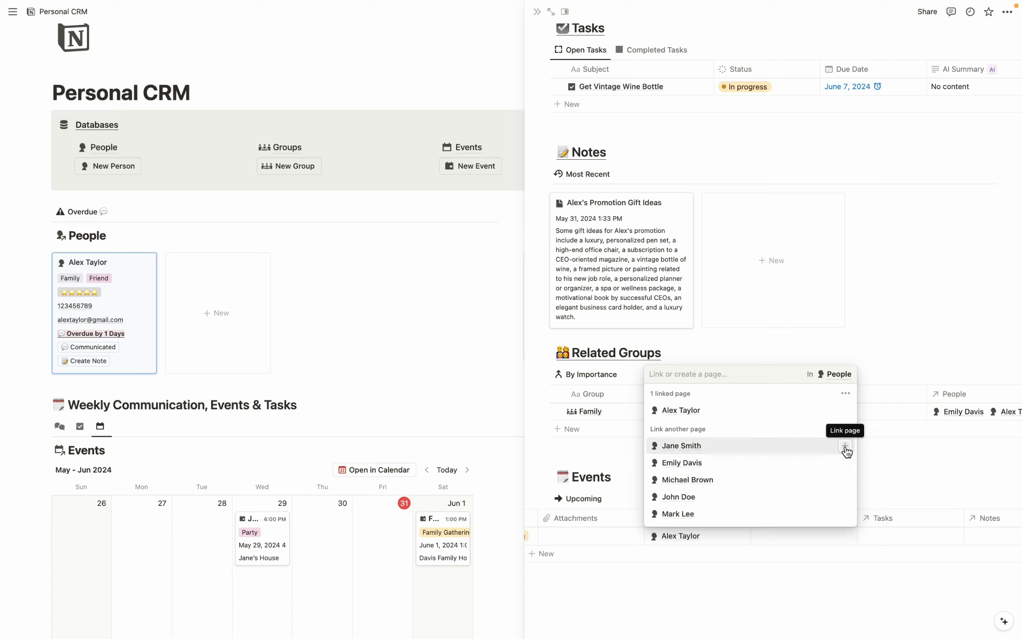
pyautogui.click(845, 446)
pyautogui.press('Escape')
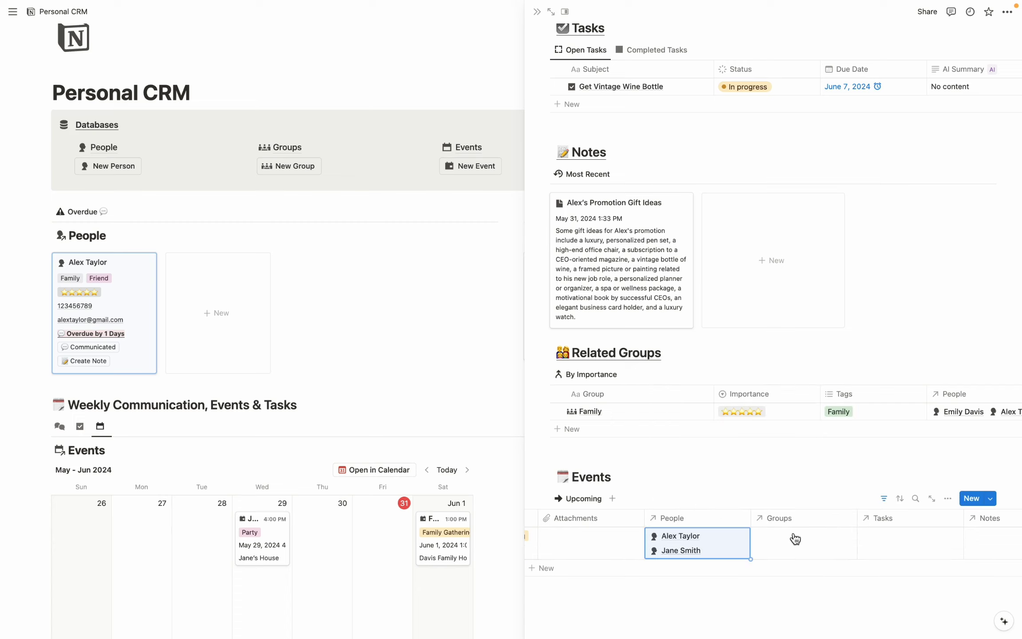
# Link the Family and Best Friends groups to the event.
pyautogui.click(786, 540)
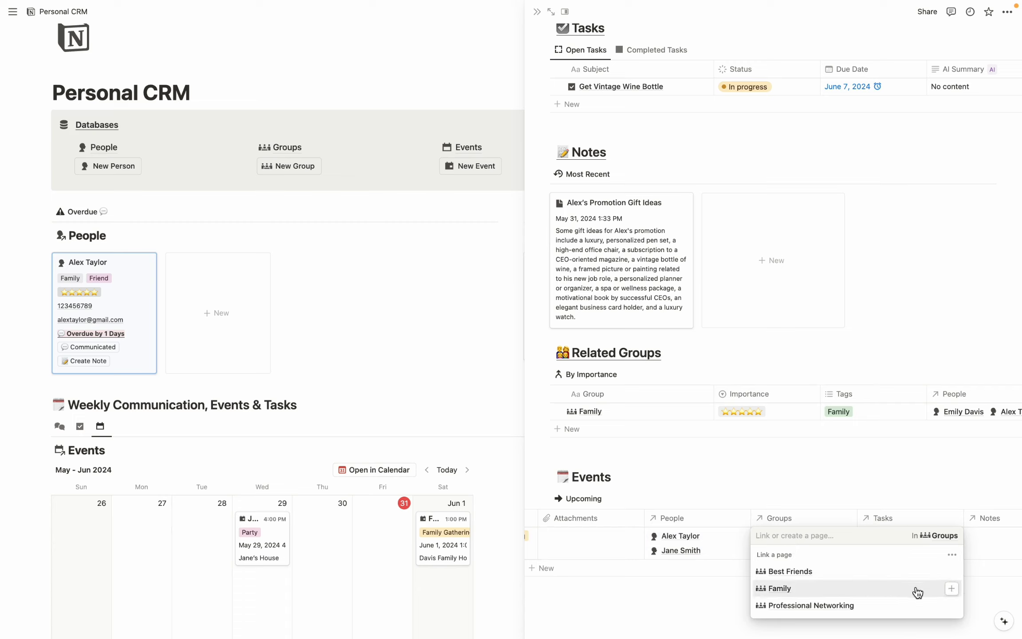
pyautogui.click(952, 590)
pyautogui.press('Escape')
pyautogui.click(795, 545)
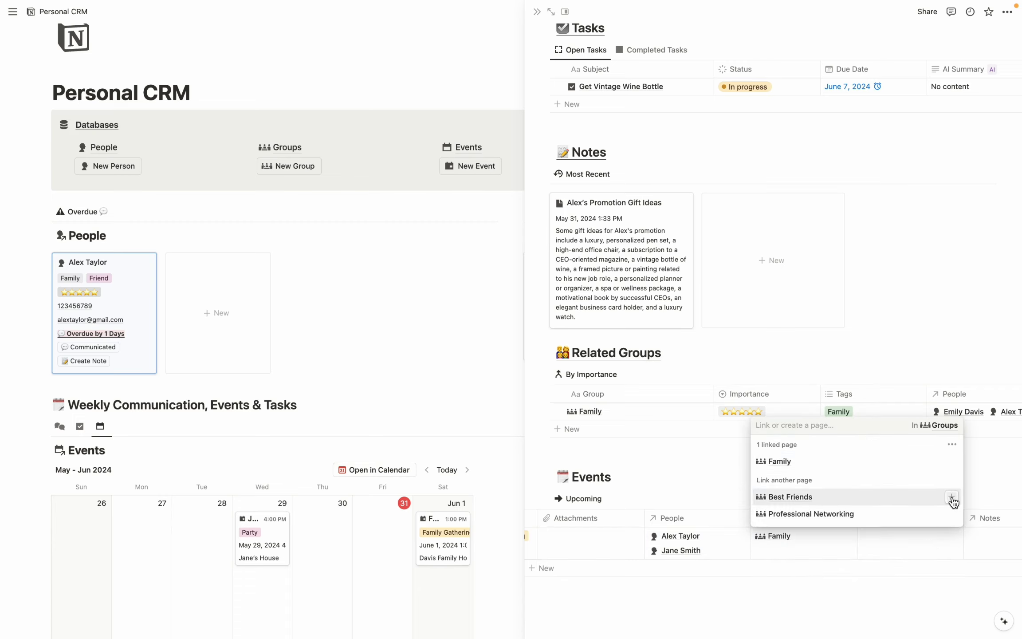
pyautogui.click(951, 497)
pyautogui.press('Escape')
pyautogui.hscroll(3, 843, 550)
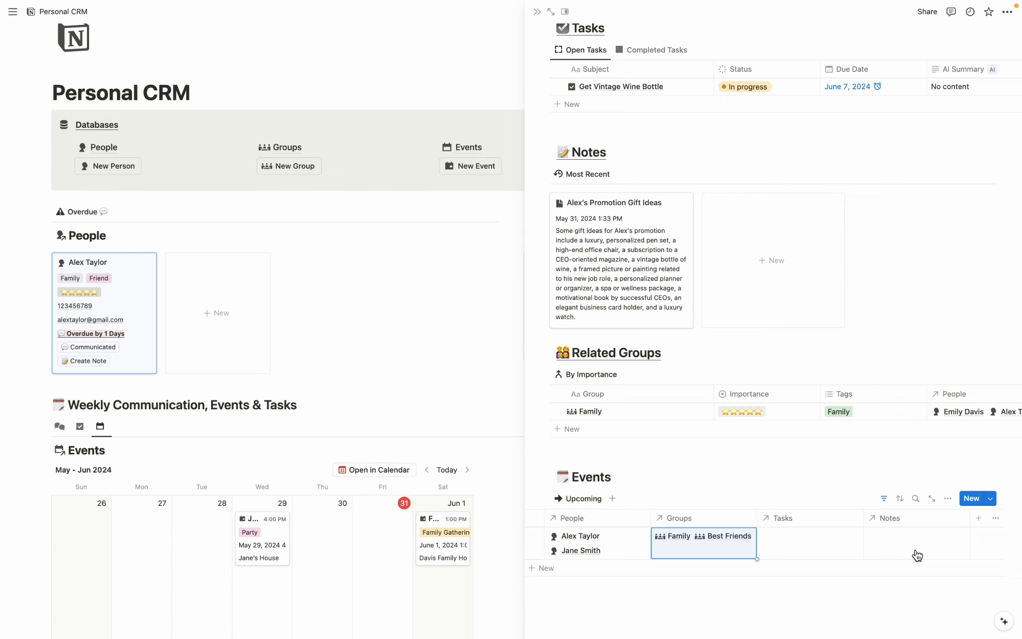
# Review the contact's Tags options, then close the side panel to show the full dashboard.
pyautogui.scroll(15, 916, 552)
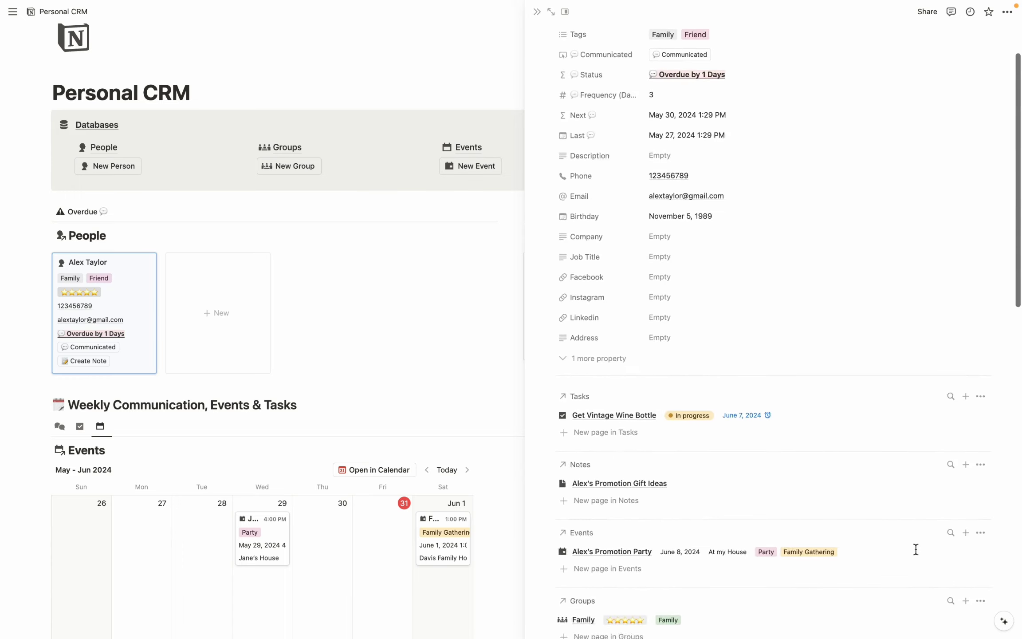
pyautogui.scroll(3, 915, 549)
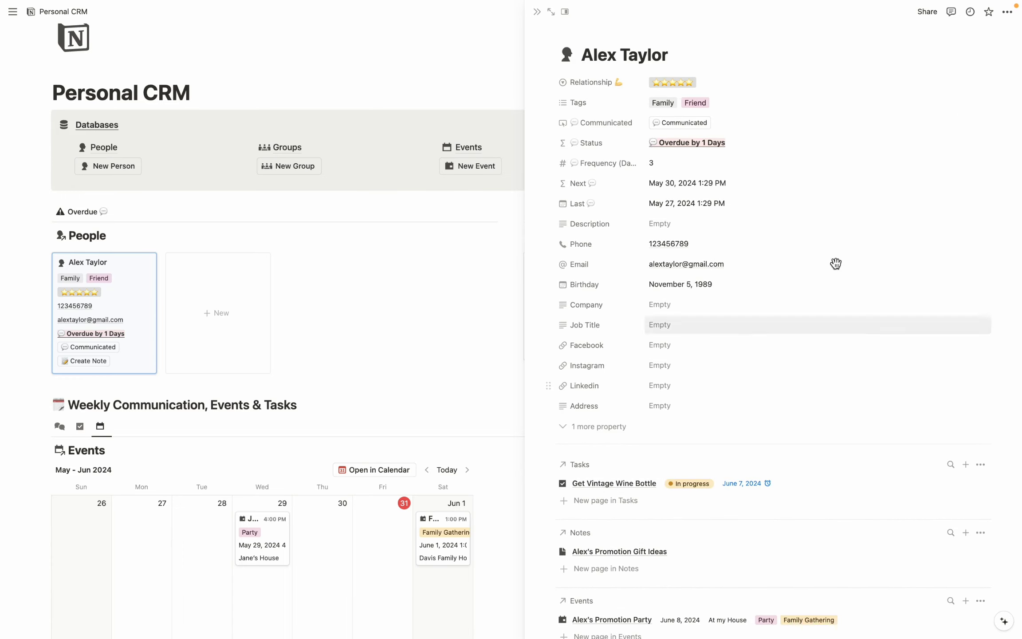
pyautogui.click(725, 107)
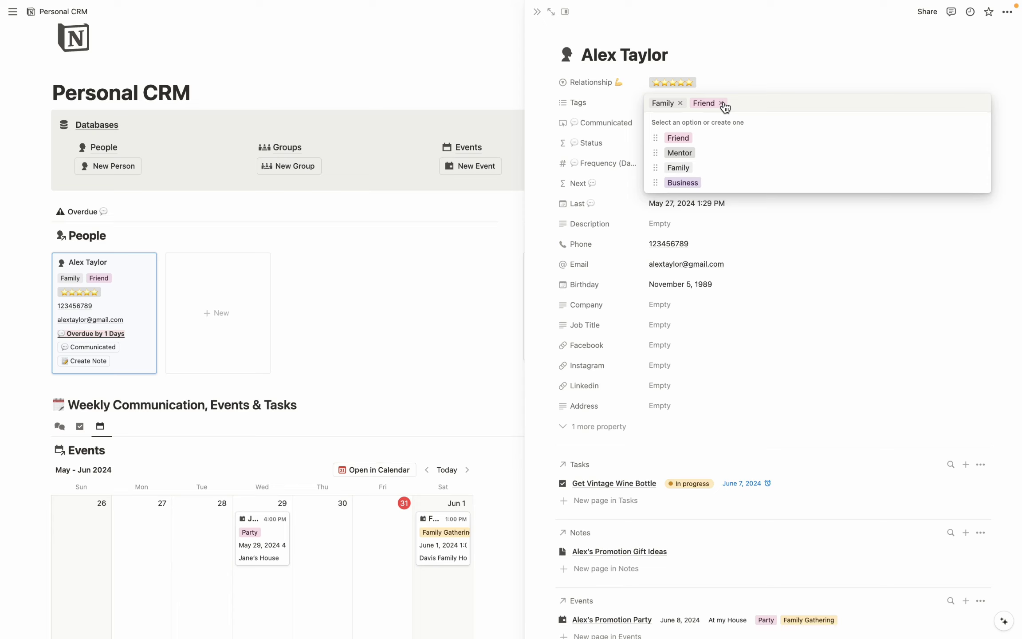
pyautogui.click(430, 302)
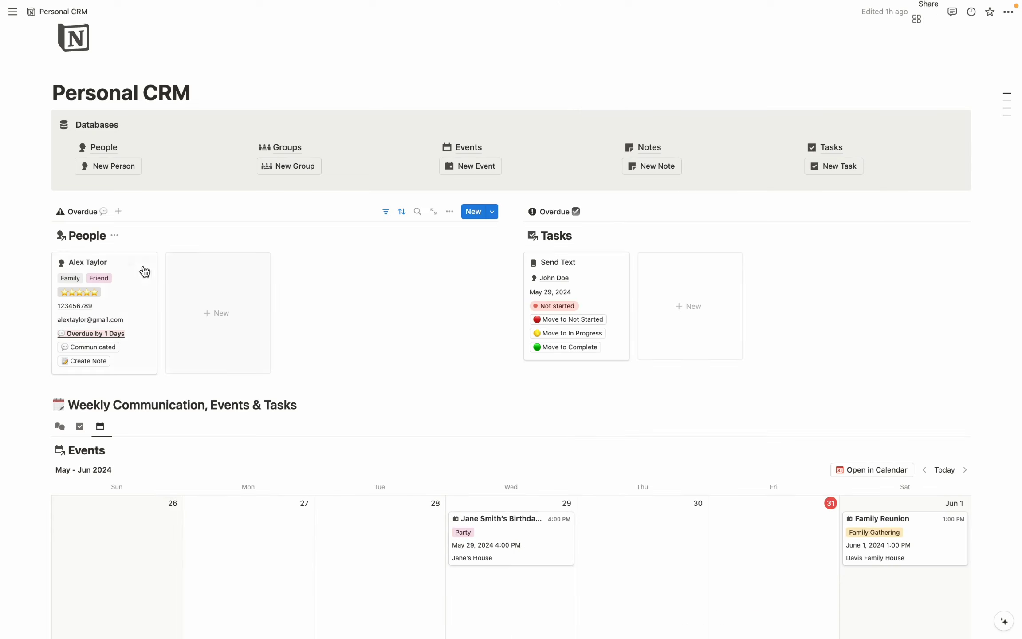
pyautogui.scroll(-10, 401, 317)
pyautogui.scroll(-12, 417, 389)
pyautogui.scroll(20, 418, 273)
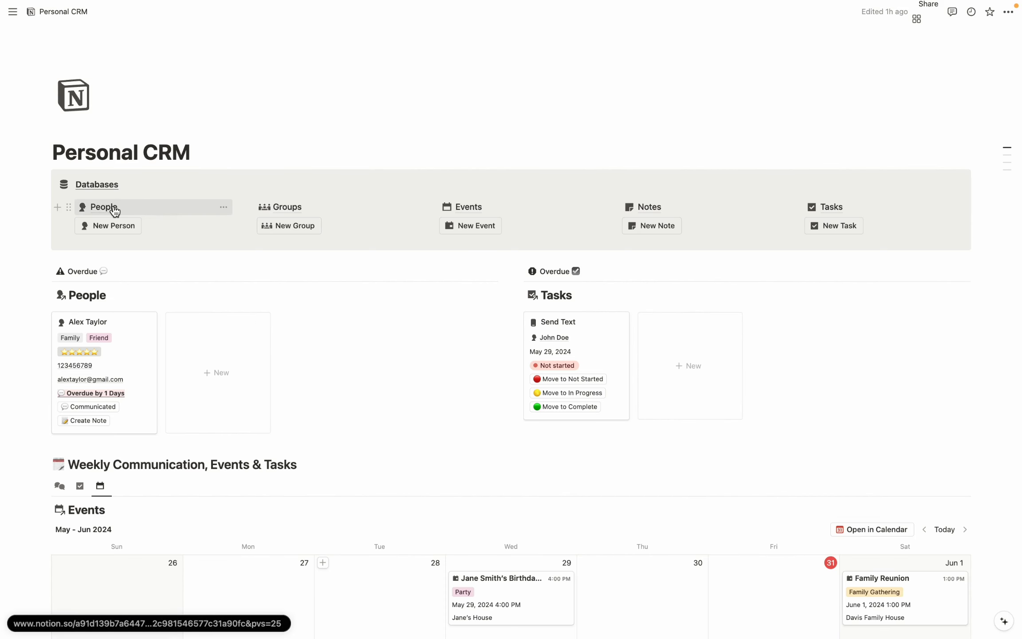
# Open the People database and browse the 5 ⭐, By Relationship, Grouped by Tag and Missing 💬 Days views.
pyautogui.click(111, 208)
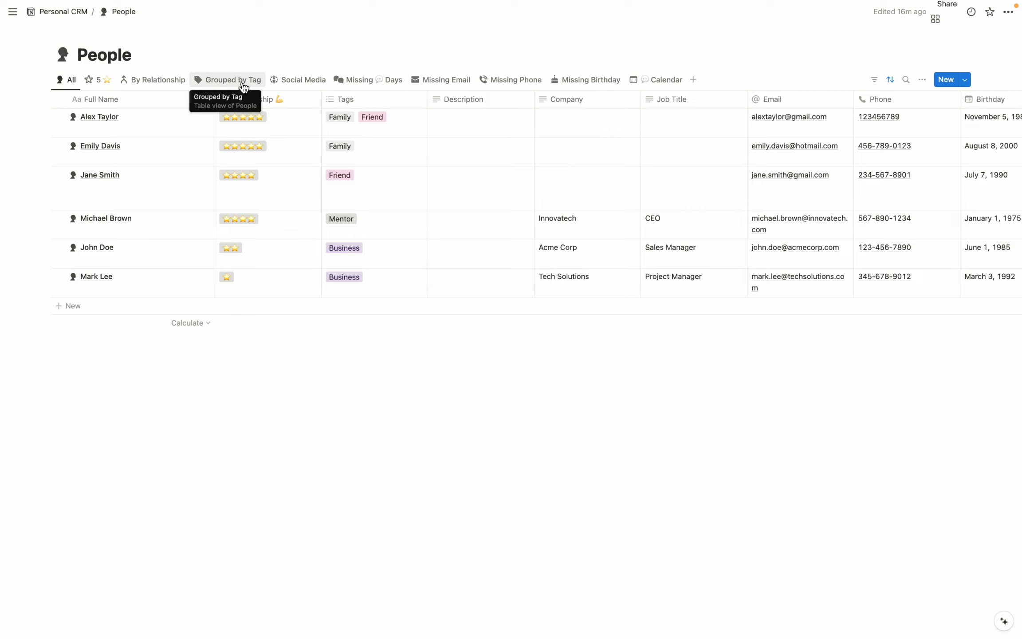
pyautogui.click(102, 82)
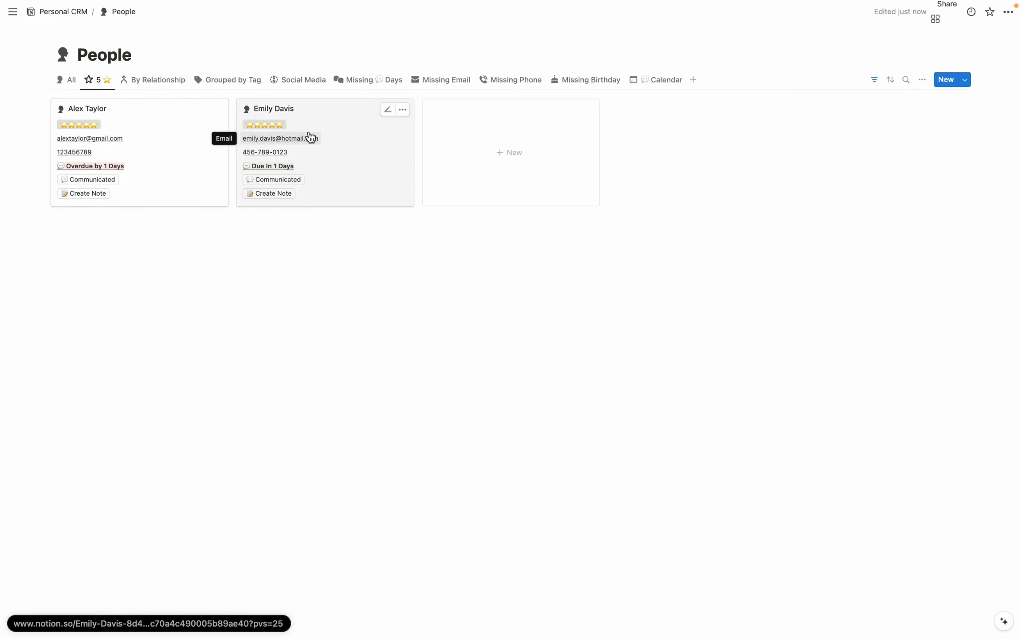
pyautogui.click(182, 83)
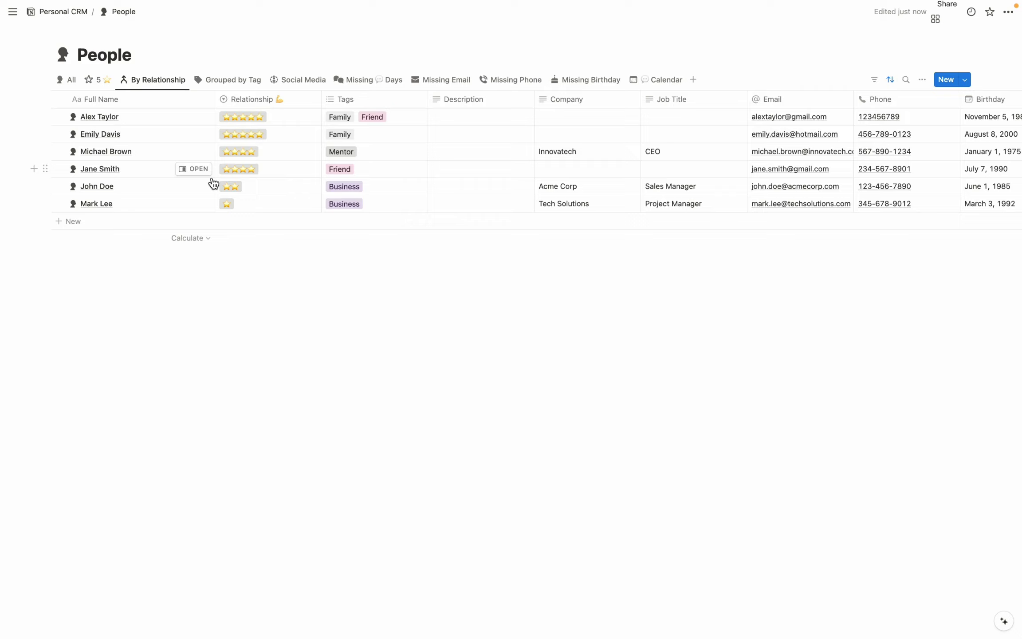
pyautogui.click(233, 84)
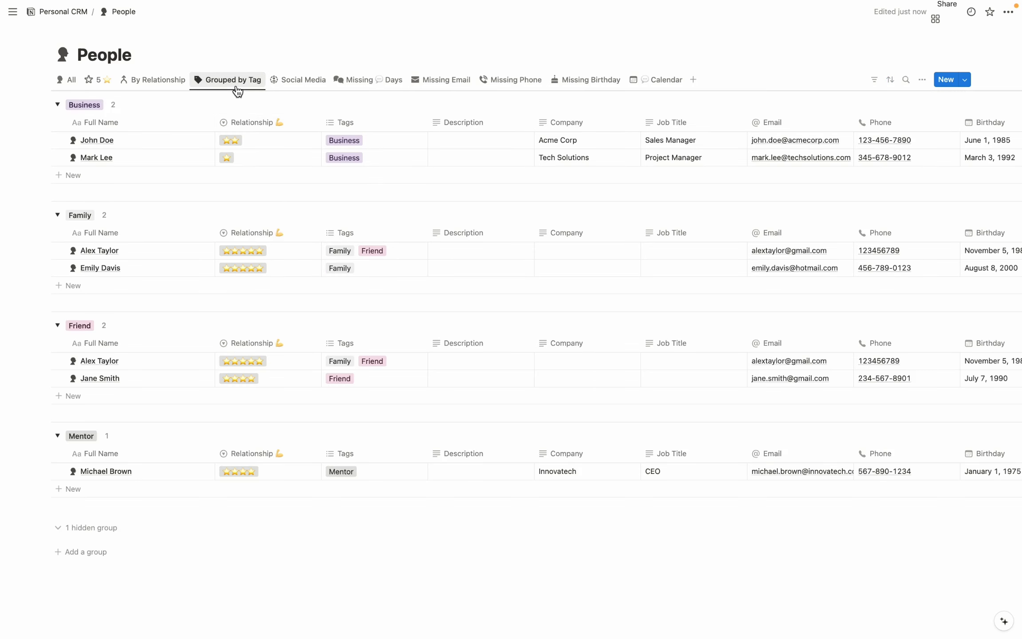
pyautogui.click(361, 82)
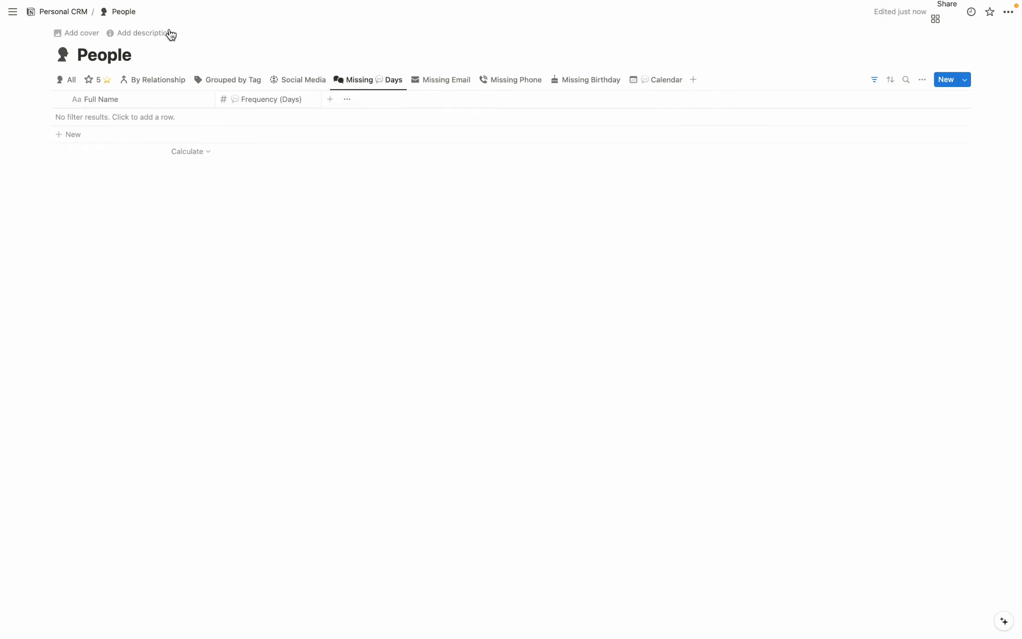
# Return to the Personal CRM dashboard via its breadcrumb.
pyautogui.click(70, 12)
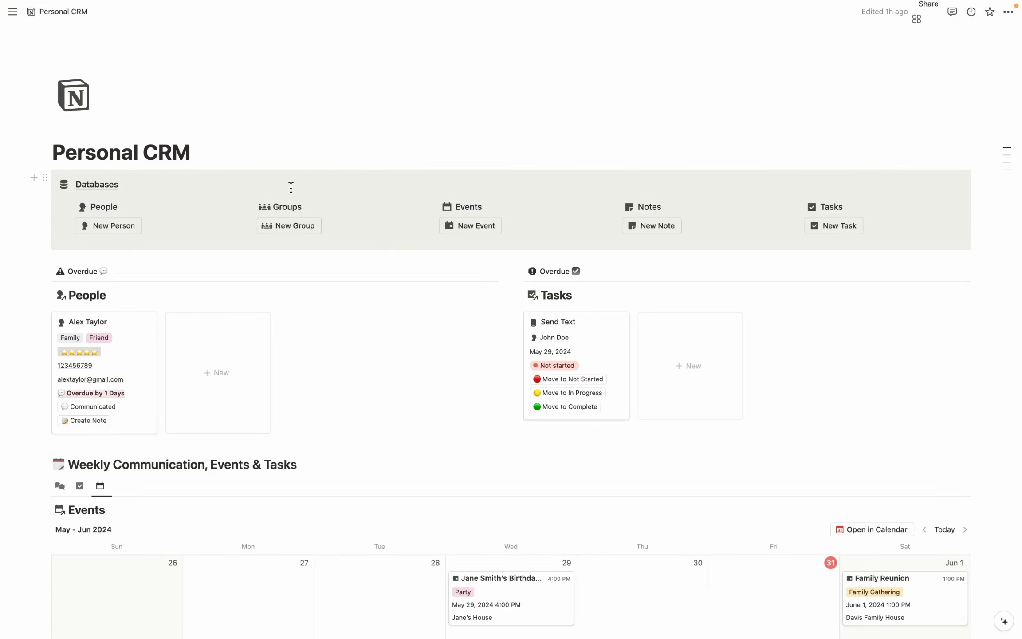